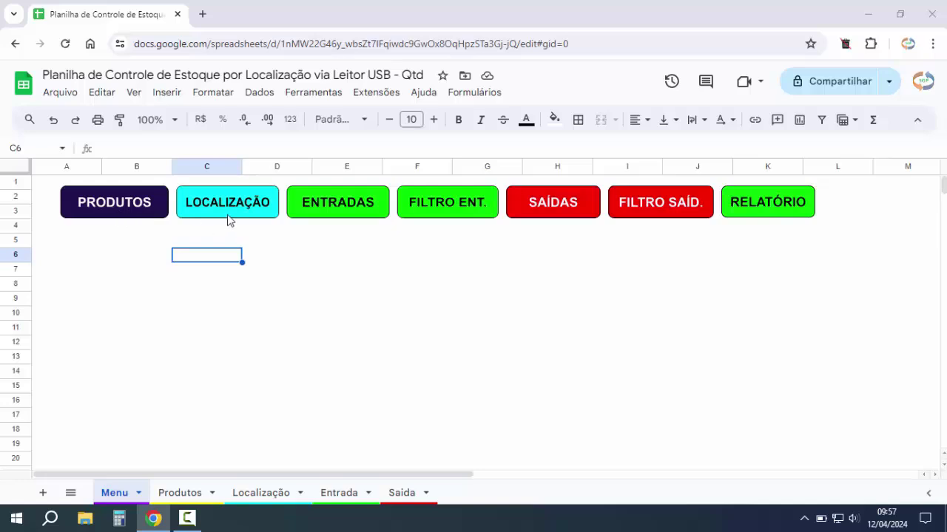
- Open the ENTRADA stock entry form and set the location to LOCAL 1
{"action": "left_click", "coordinate": [340, 211]}
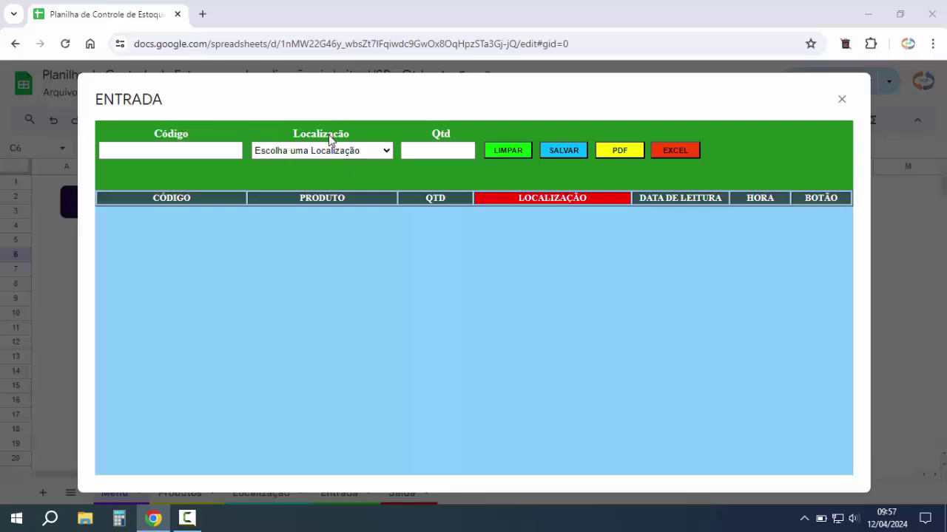
{"action": "left_click", "coordinate": [349, 151]}
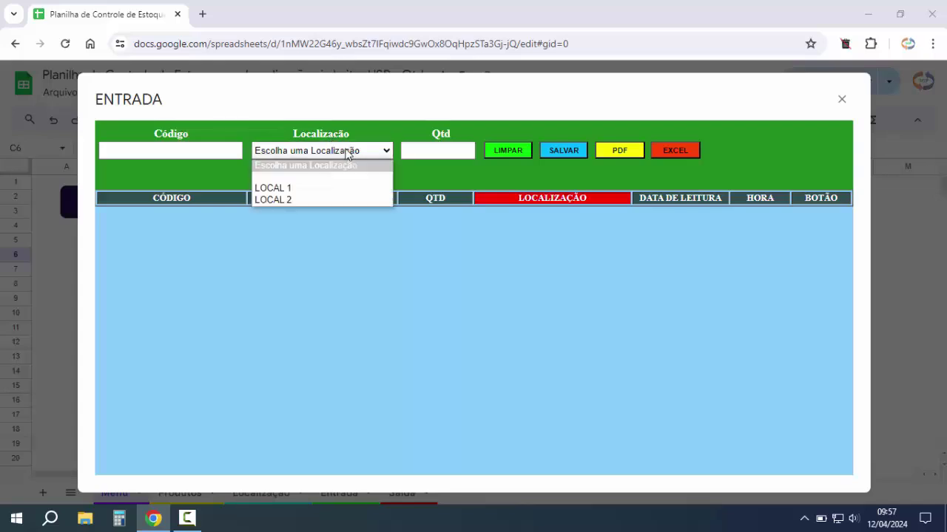
{"action": "left_click", "coordinate": [308, 189]}
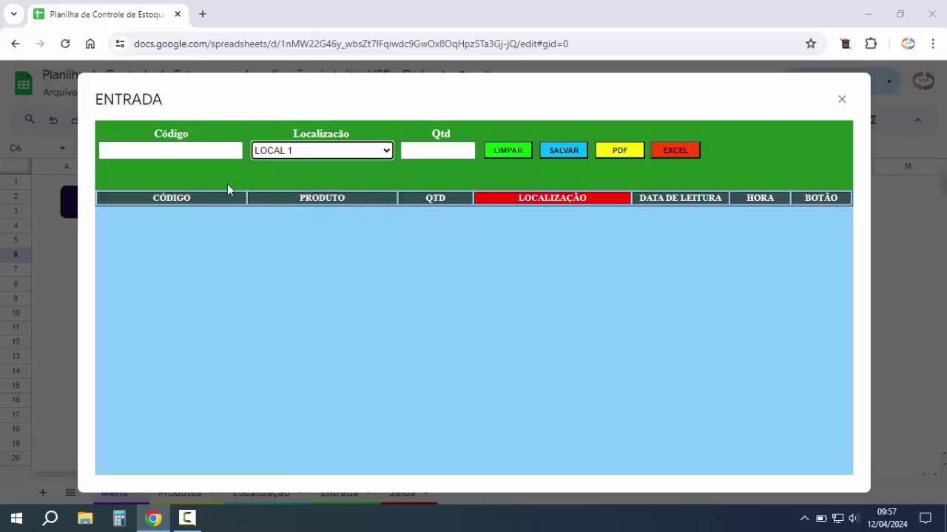
{"action": "left_click", "coordinate": [178, 152]}
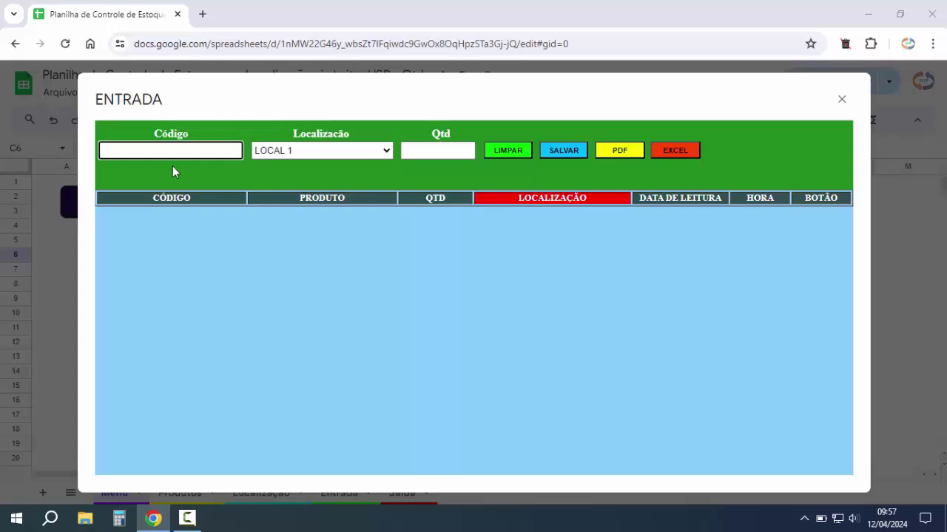
{"action": "type", "text": "7896181913306"}
{"action": "key", "text": "Return"}
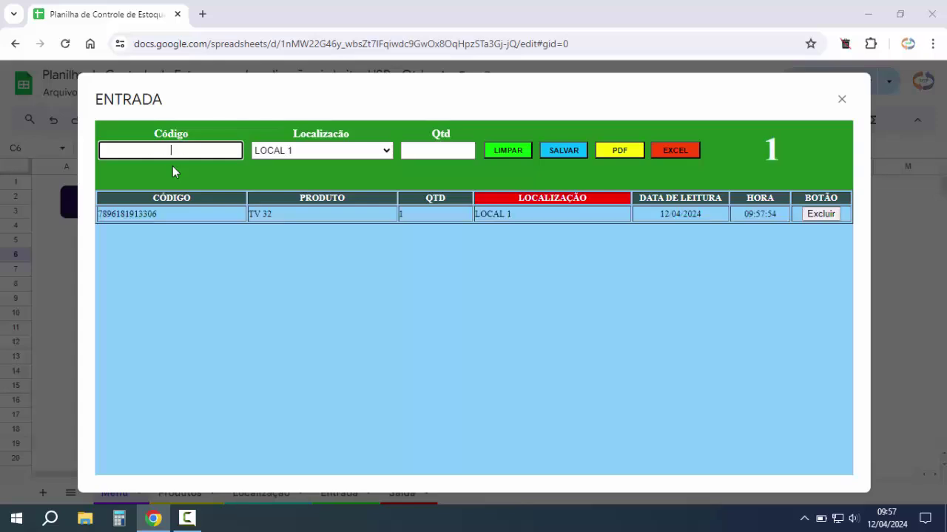
{"action": "type", "text": "7896181913306"}
{"action": "key", "text": "Return"}
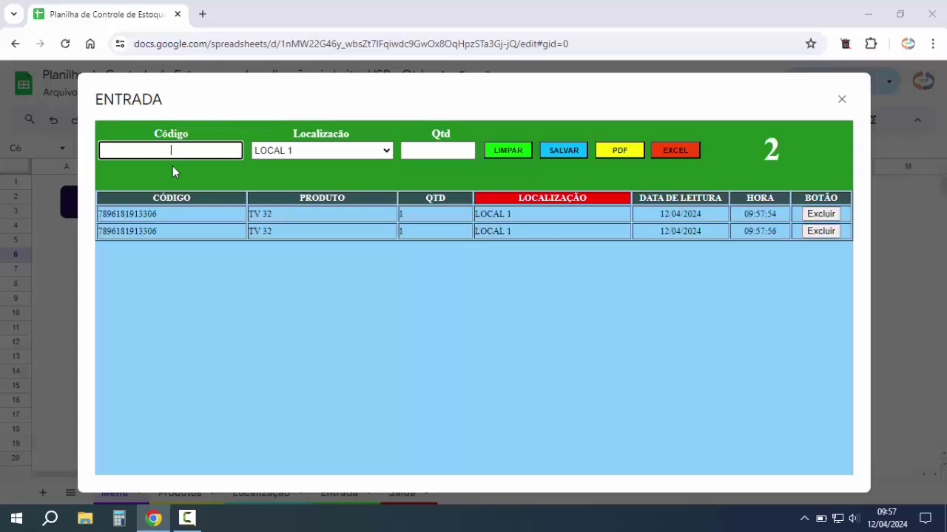
{"action": "type", "text": "7896181913306"}
{"action": "key", "text": "Return"}
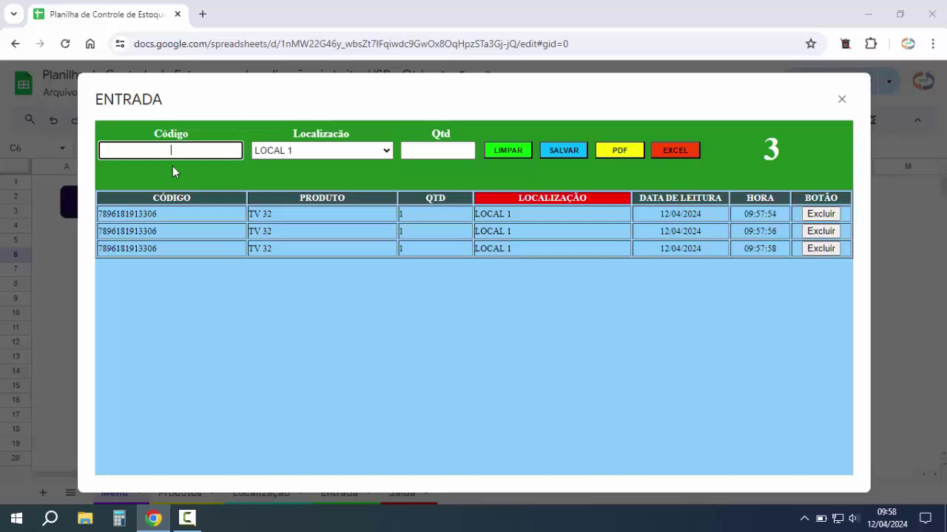
{"action": "type", "text": "7896181913306"}
{"action": "key", "text": "Return"}
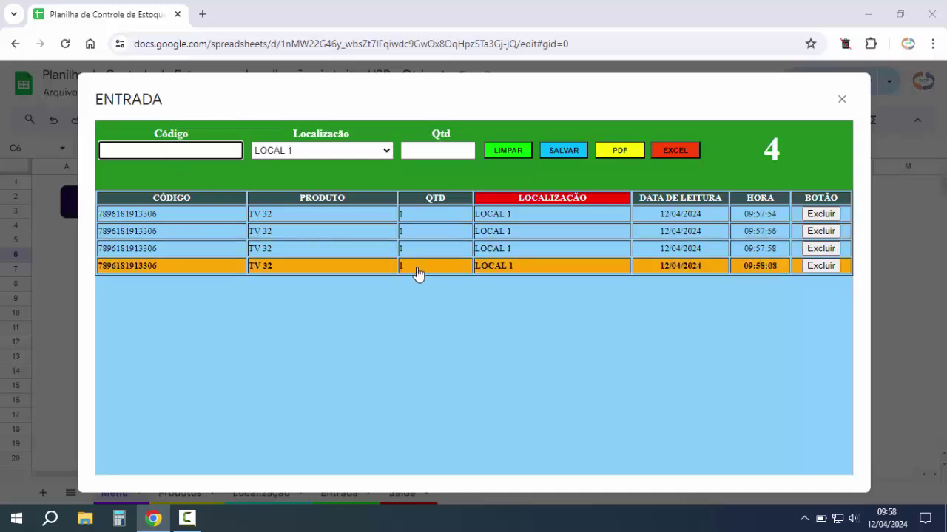
{"action": "left_click", "coordinate": [443, 150]}
{"action": "type", "text": "2"}
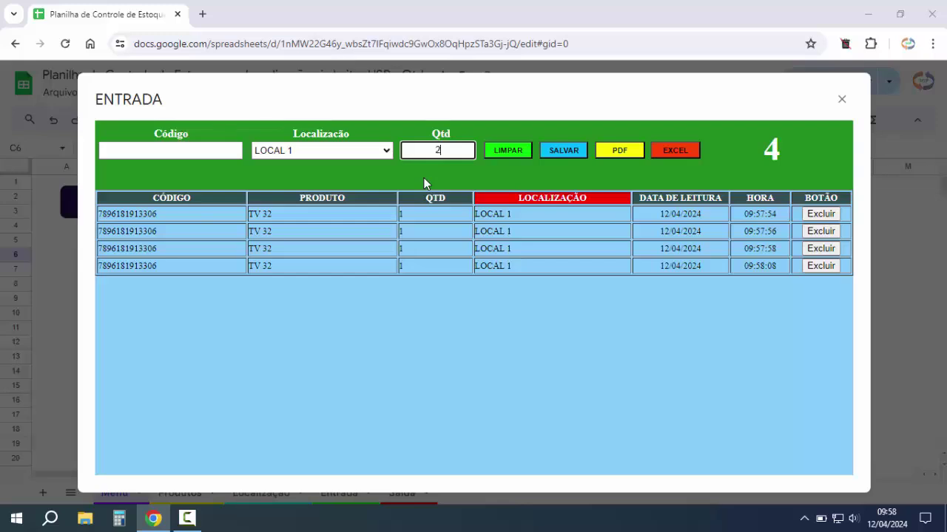
{"action": "left_click", "coordinate": [177, 151]}
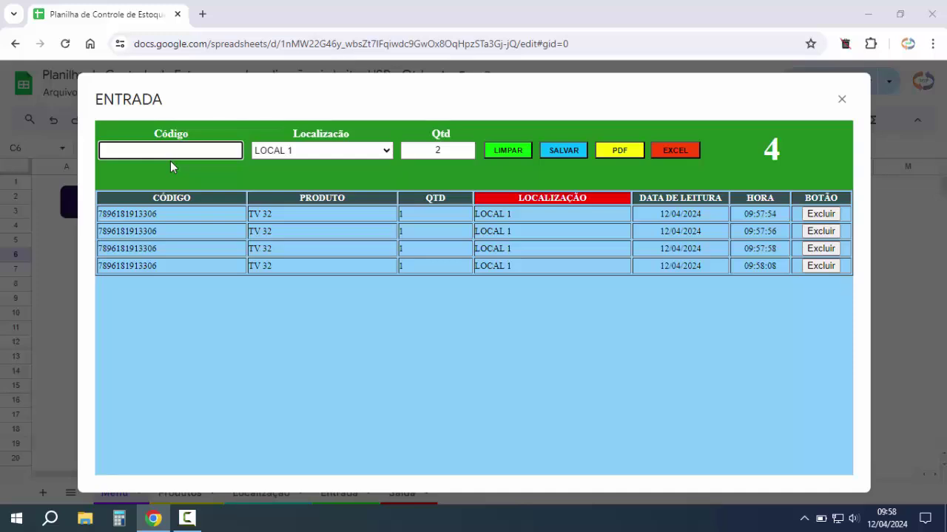
{"action": "type", "text": "7896181913306"}
{"action": "key", "text": "Return"}
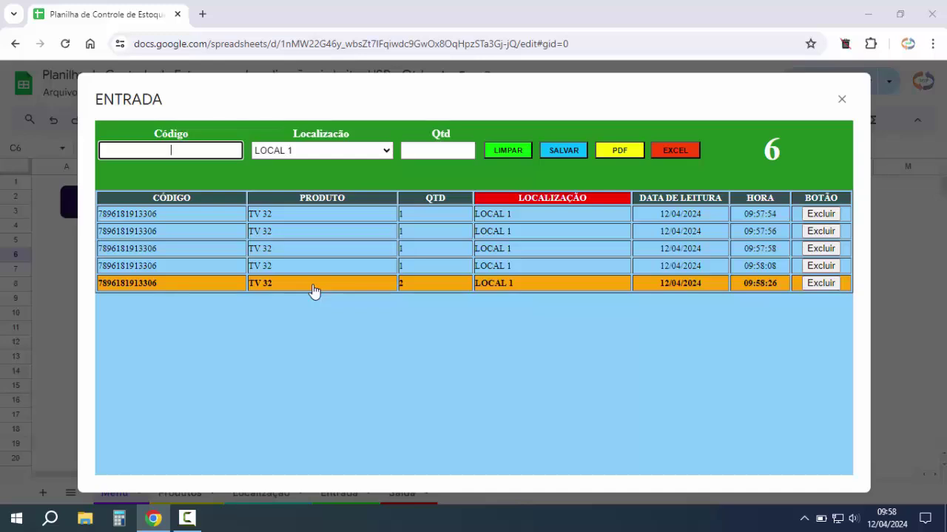
- Switch the entry location to LOCAL 2
{"action": "left_click", "coordinate": [370, 155]}
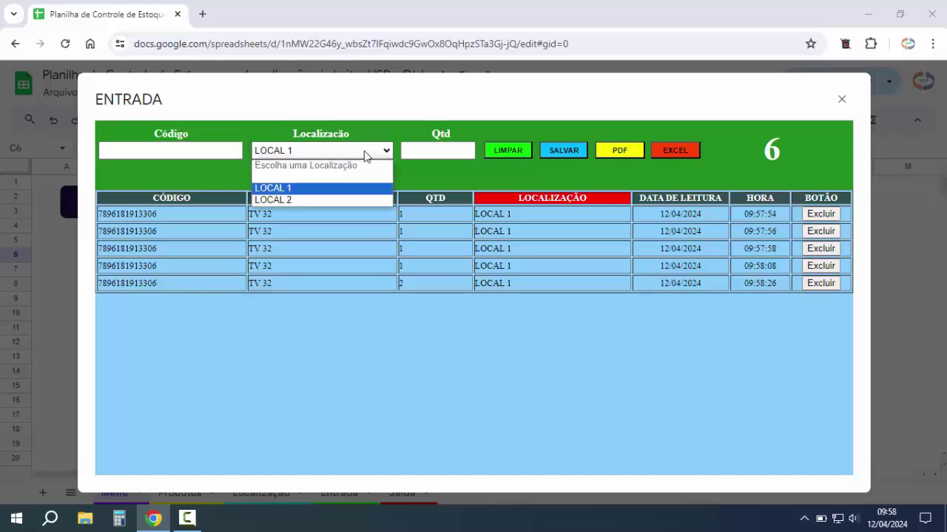
{"action": "left_click", "coordinate": [309, 198]}
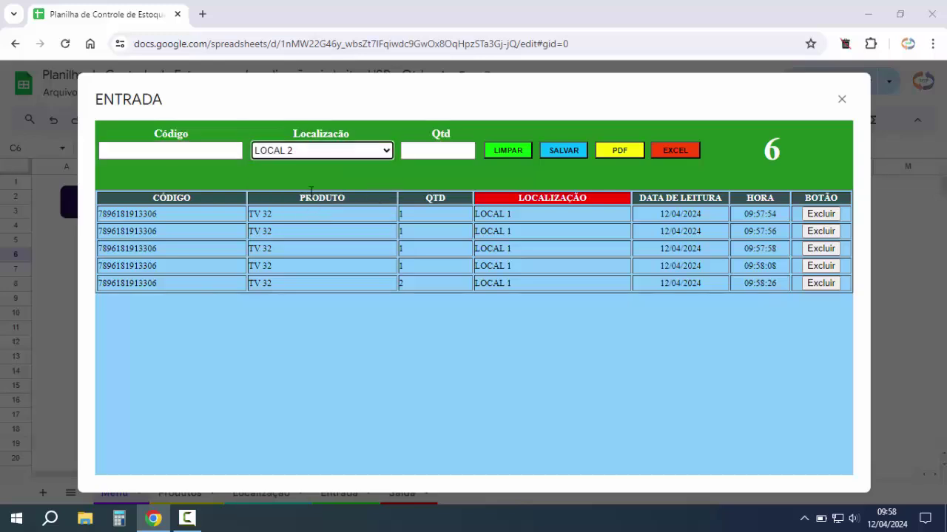
{"action": "left_click", "coordinate": [172, 153]}
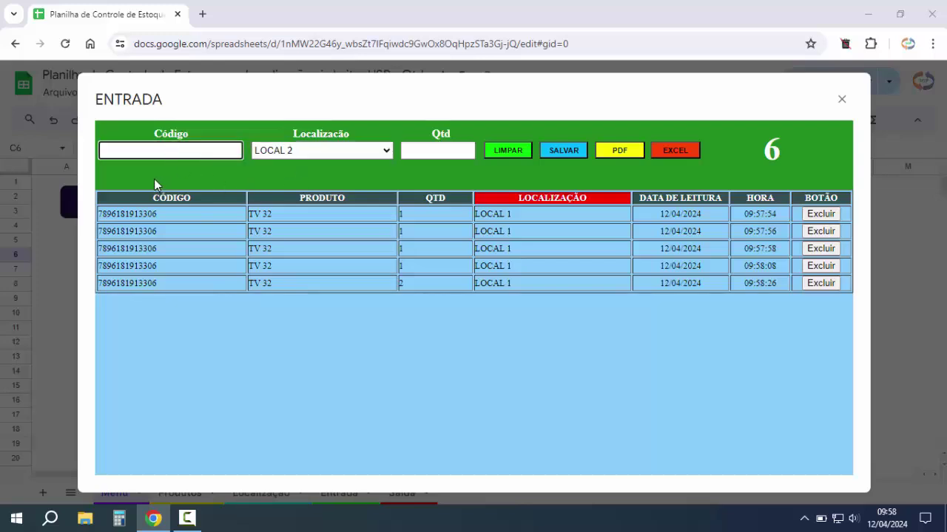
{"action": "type", "text": "7896181913306"}
{"action": "key", "text": "Return"}
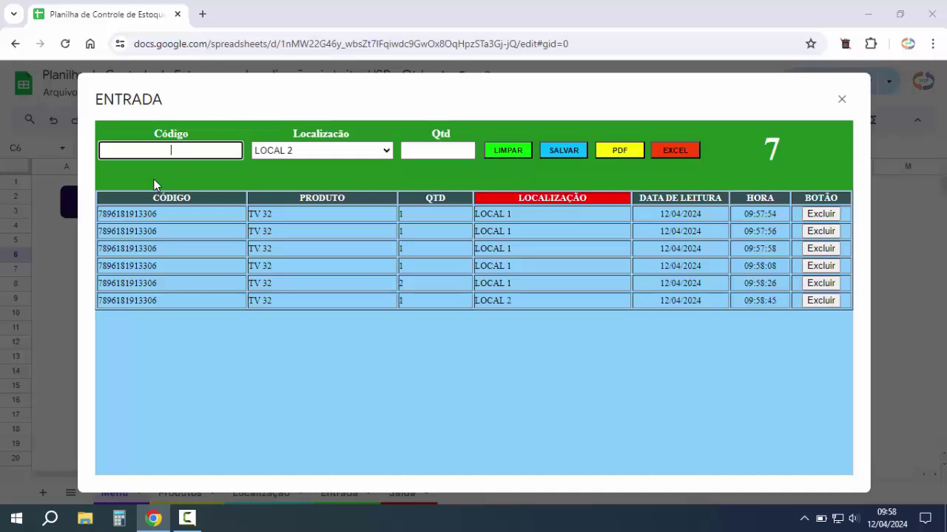
{"action": "type", "text": "7896181913306"}
{"action": "key", "text": "Return"}
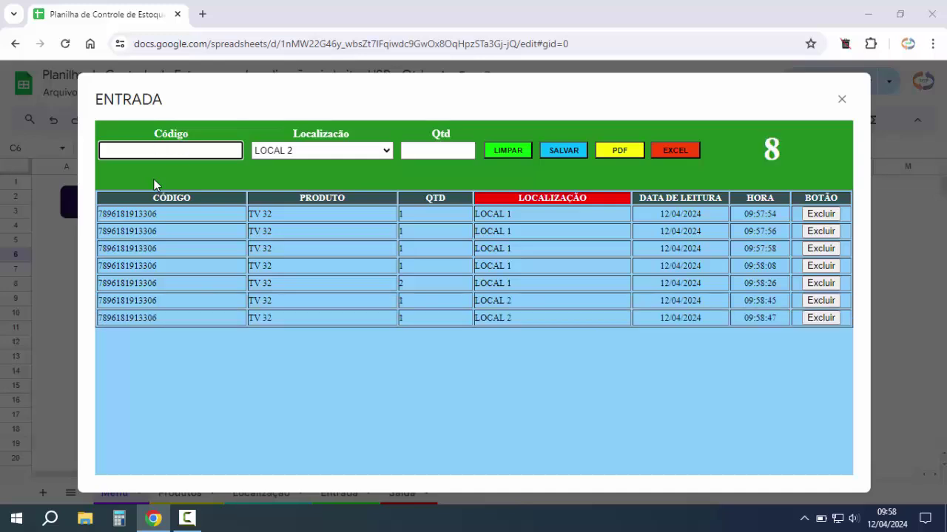
{"action": "type", "text": "7896181913306"}
{"action": "key", "text": "Return"}
{"action": "type", "text": "7896181913306"}
{"action": "key", "text": "Return"}
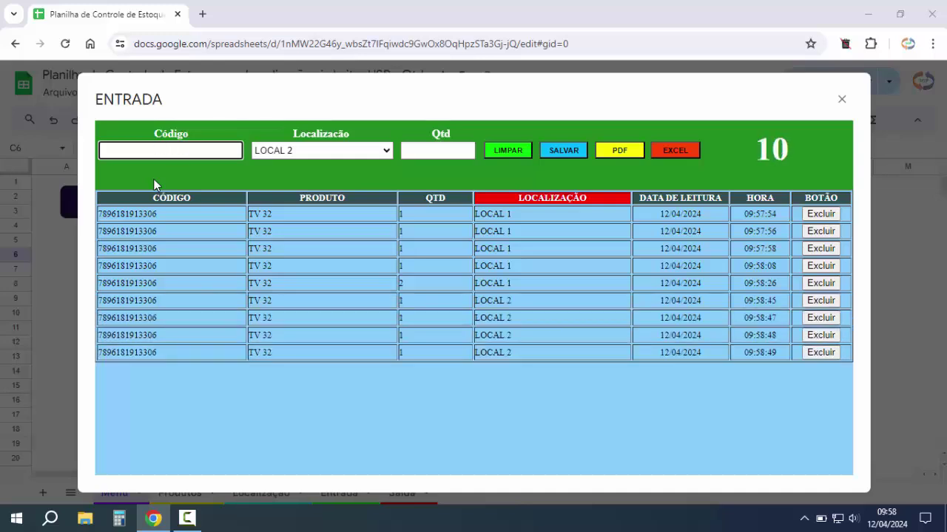
{"action": "type", "text": "7896181913306"}
{"action": "key", "text": "Return"}
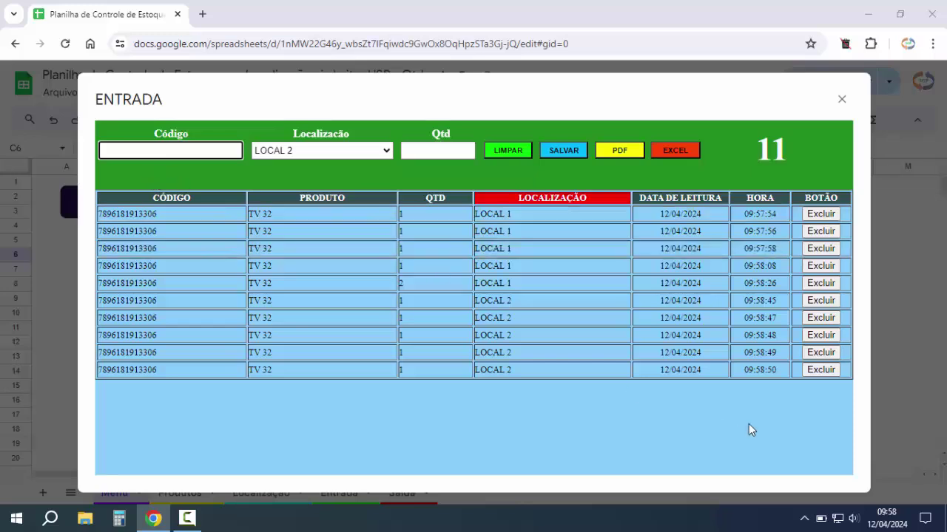
- Delete the last LOCAL 2 entry, save the remaining entries and dismiss the success notice
{"action": "left_click", "coordinate": [821, 370]}
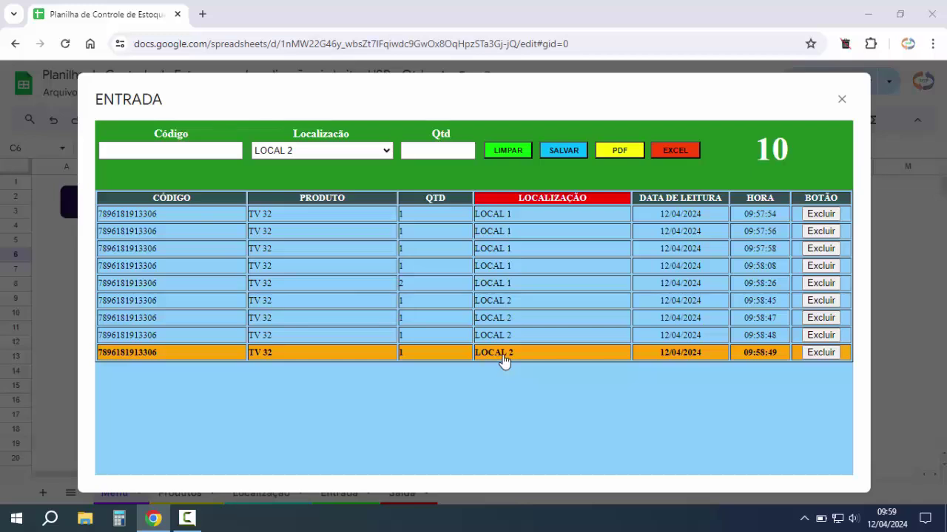
{"action": "left_click", "coordinate": [563, 152]}
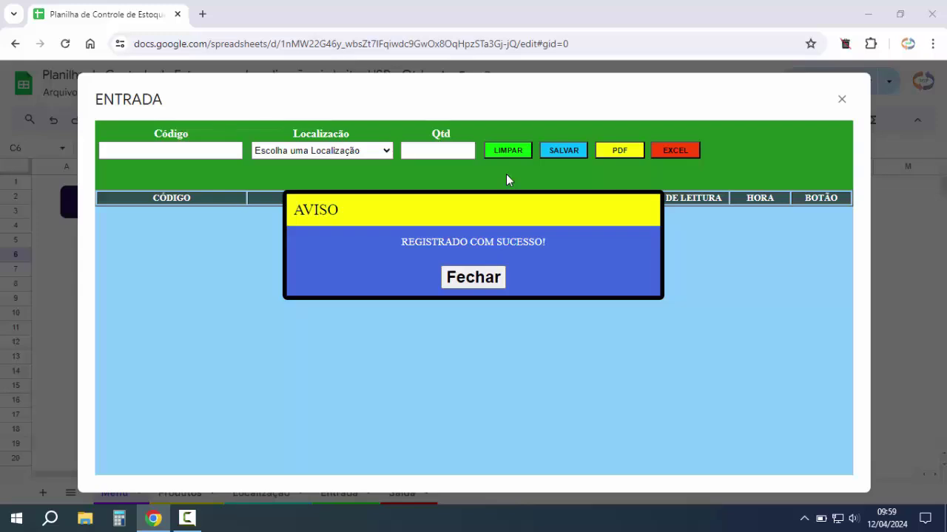
{"action": "left_click_drag", "start_coordinate": [401, 241], "coordinate": [560, 246]}
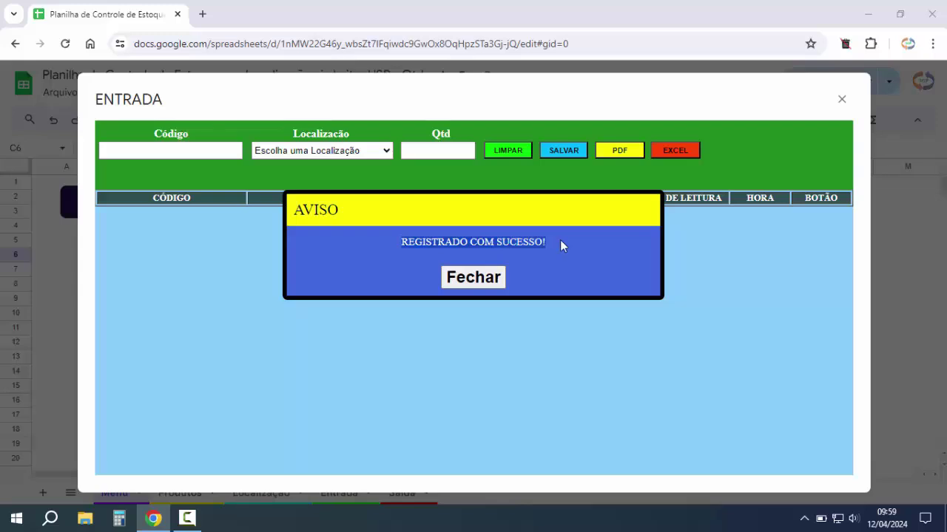
{"action": "left_click", "coordinate": [473, 278]}
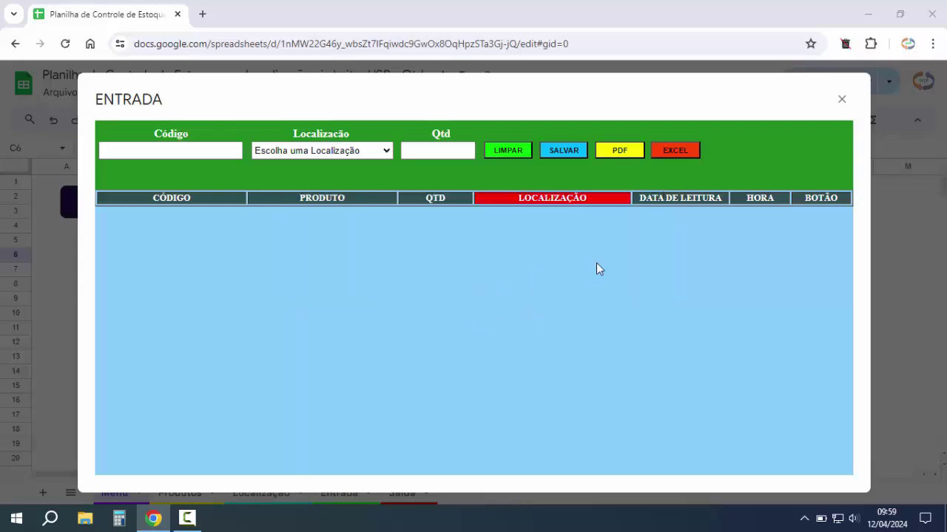
- Close the ENTRADA form and open FILTRO ENTRADA showing nine entries totalling 10
{"action": "left_click", "coordinate": [842, 101]}
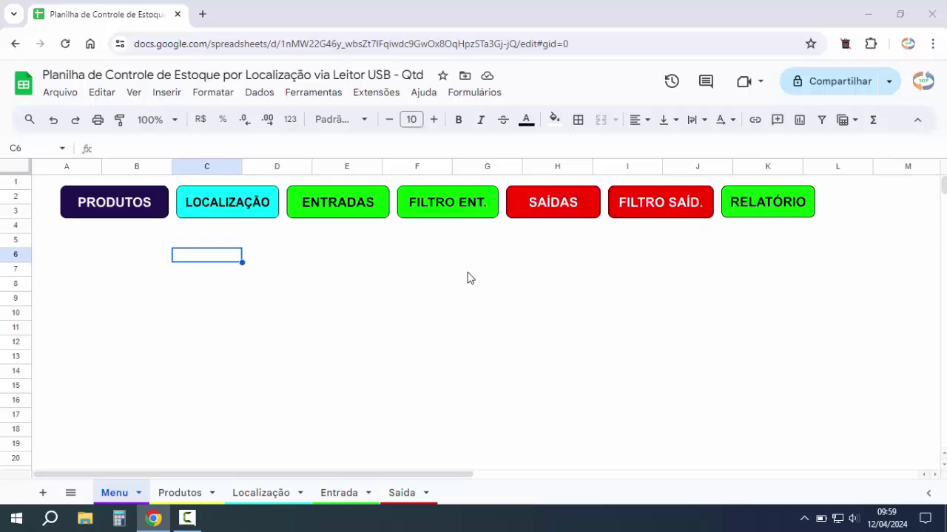
{"action": "left_click", "coordinate": [449, 213]}
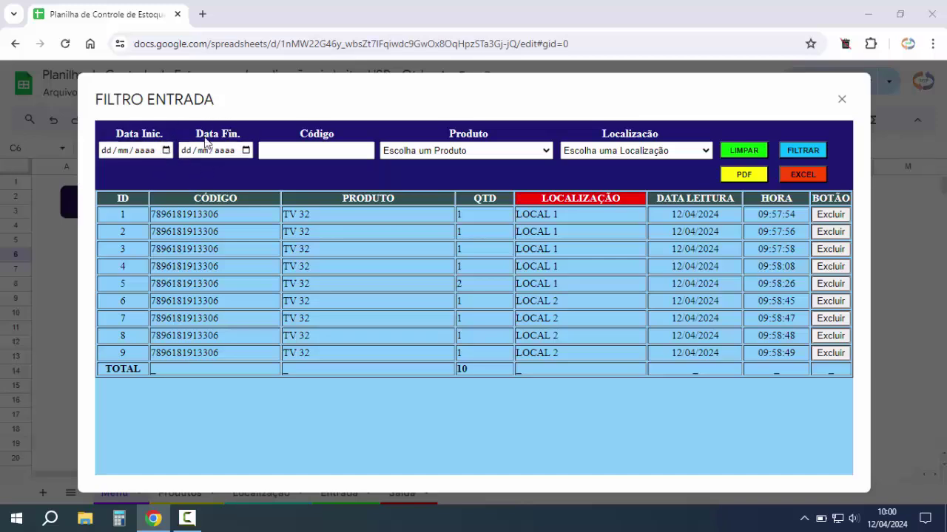
- Filter entries to LOCAL 1, clear the location filter again, and close the filter window
{"action": "left_click", "coordinate": [320, 150]}
{"action": "left_click", "coordinate": [472, 148]}
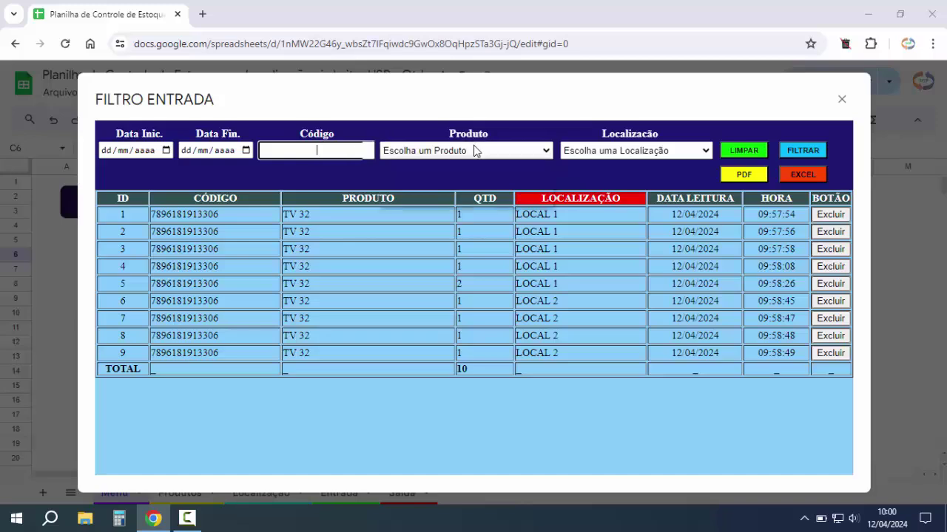
{"action": "left_click", "coordinate": [473, 148]}
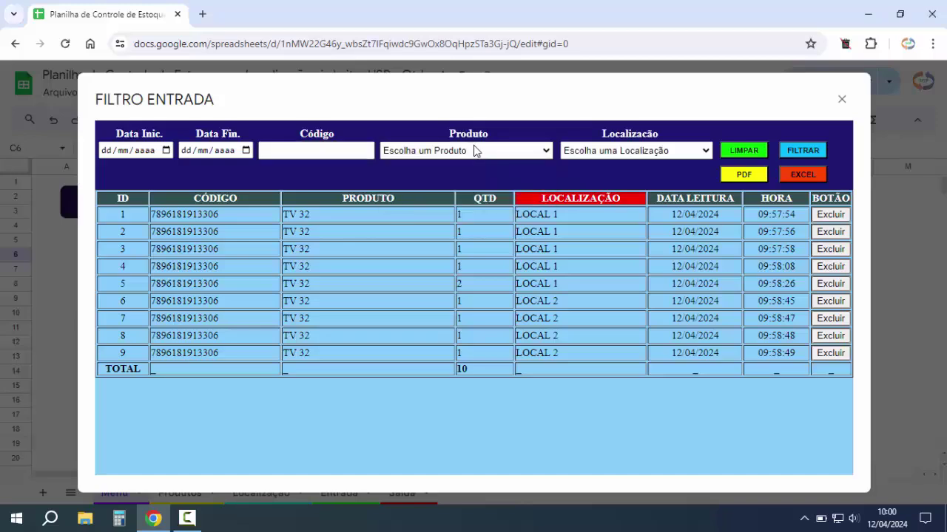
{"action": "left_click", "coordinate": [642, 148]}
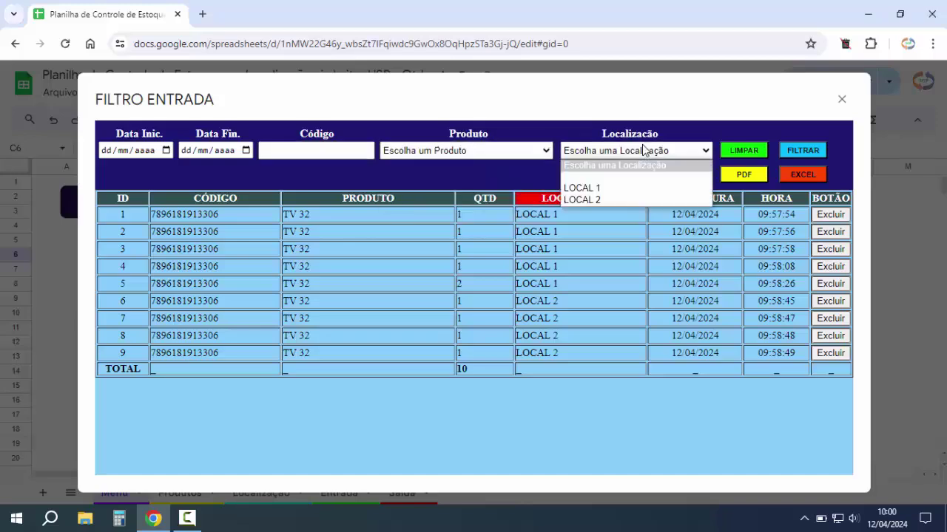
{"action": "left_click", "coordinate": [612, 188]}
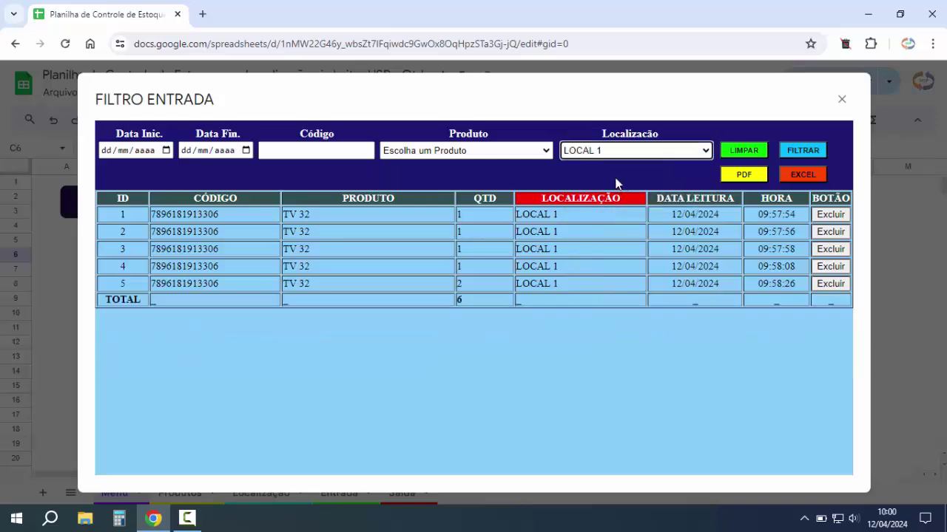
{"action": "left_click", "coordinate": [630, 154]}
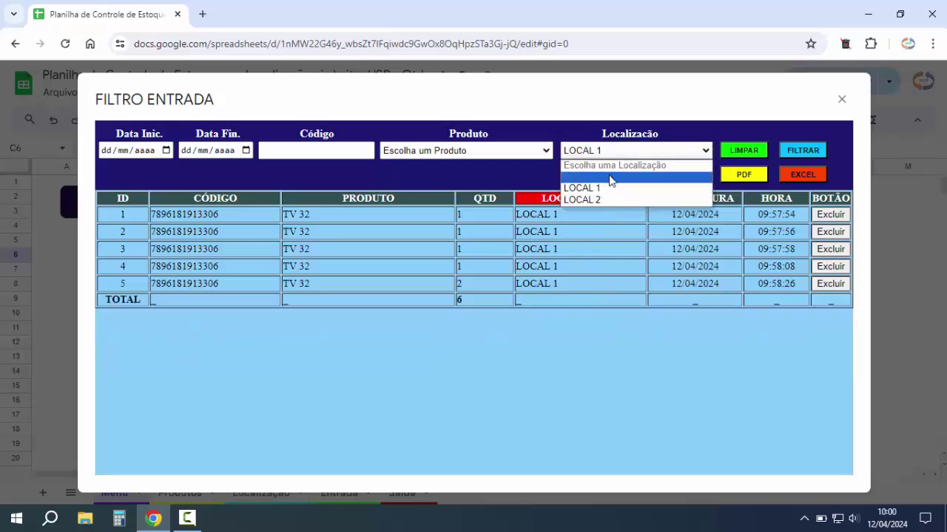
{"action": "left_click", "coordinate": [614, 166]}
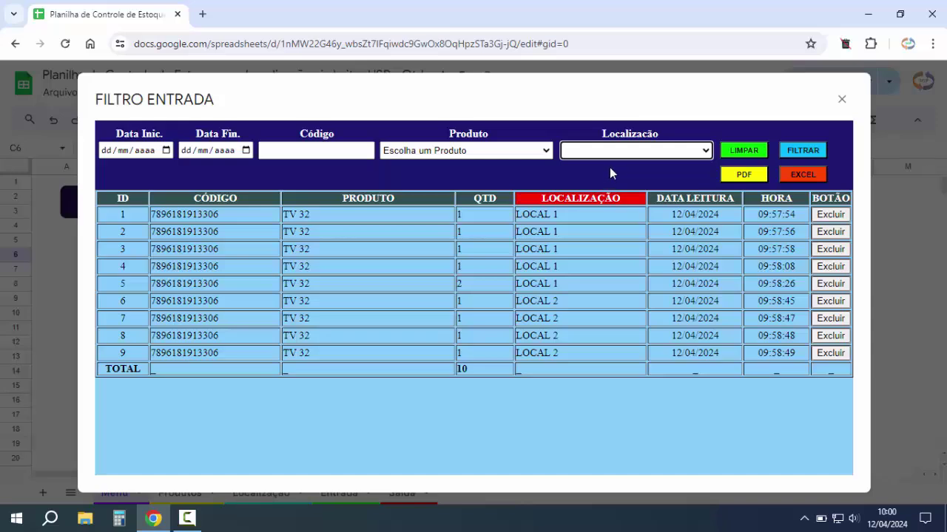
{"action": "left_click", "coordinate": [841, 99]}
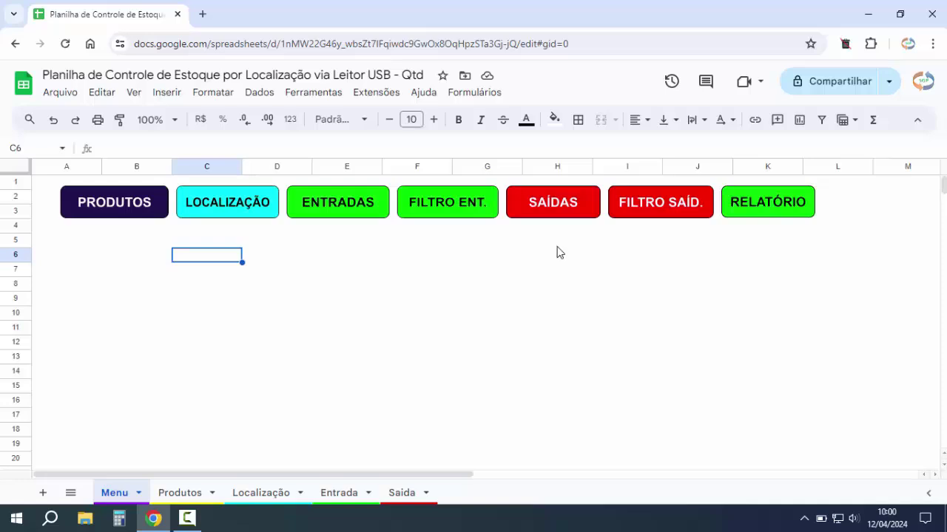
- Open the SAÍDA exit form and record three TV 32 exits at LOCAL 1
{"action": "left_click", "coordinate": [554, 207]}
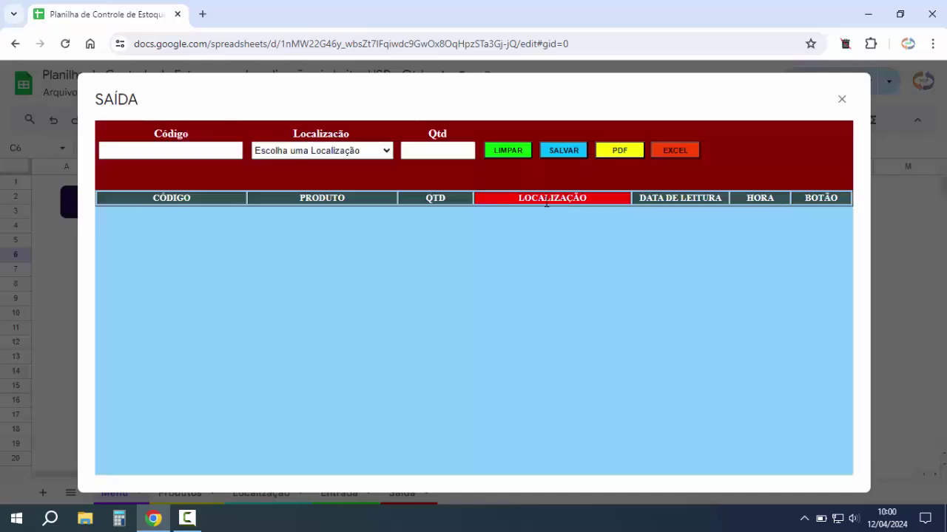
{"action": "left_click", "coordinate": [363, 153]}
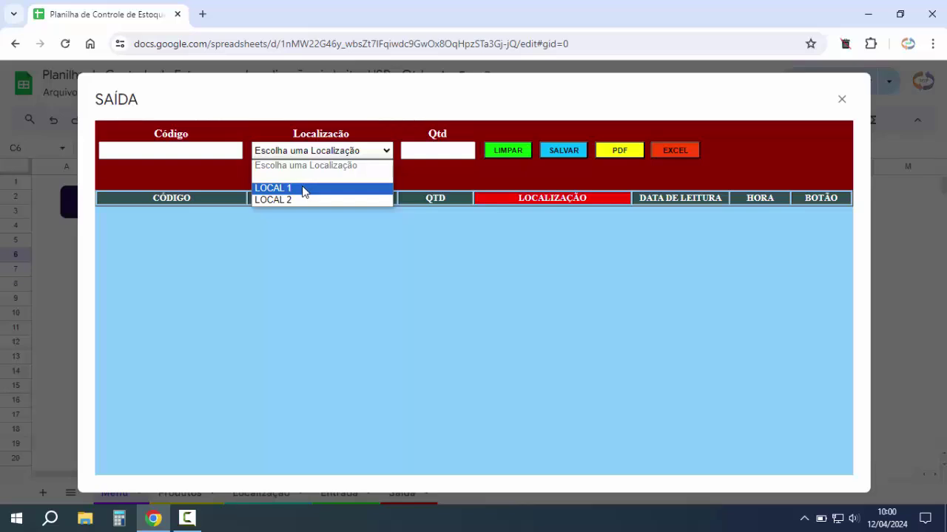
{"action": "left_click", "coordinate": [303, 190]}
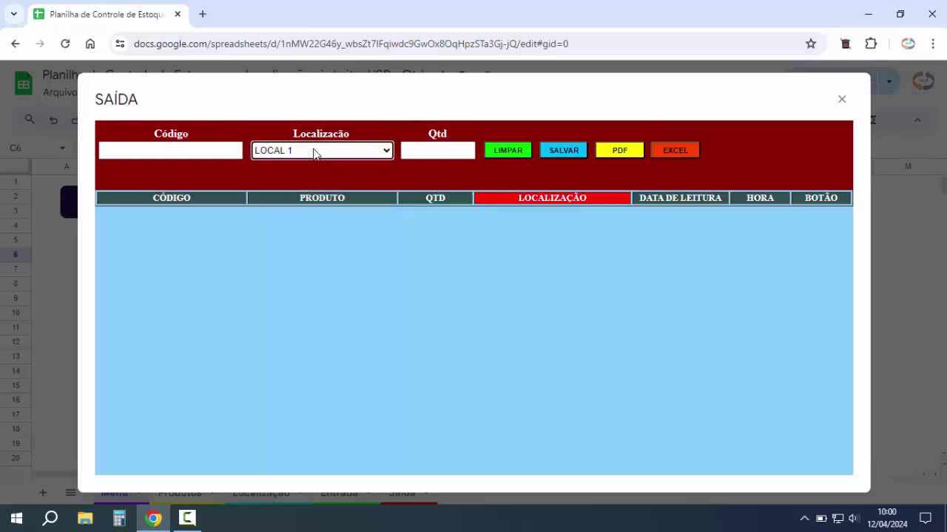
{"action": "left_click", "coordinate": [184, 152]}
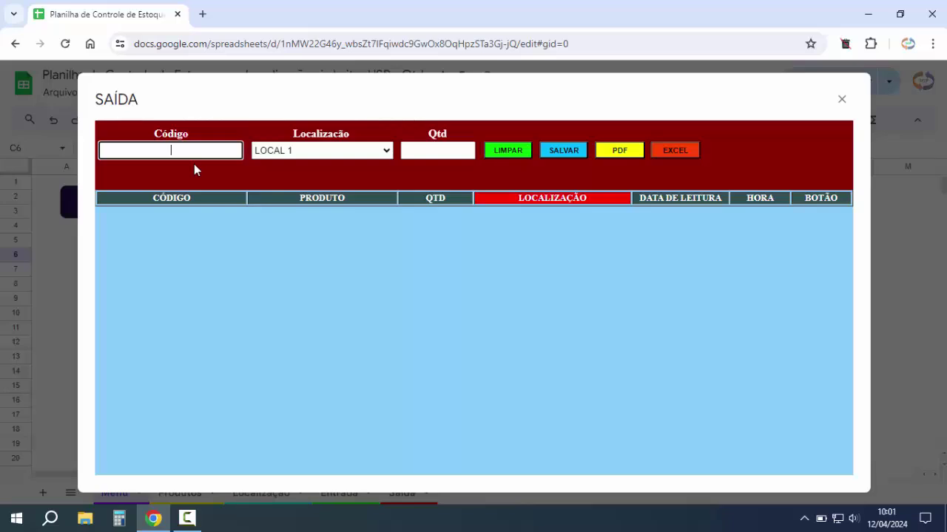
{"action": "type", "text": "7896181913306"}
{"action": "key", "text": "Return"}
{"action": "type", "text": "7896181913306"}
{"action": "key", "text": "Return"}
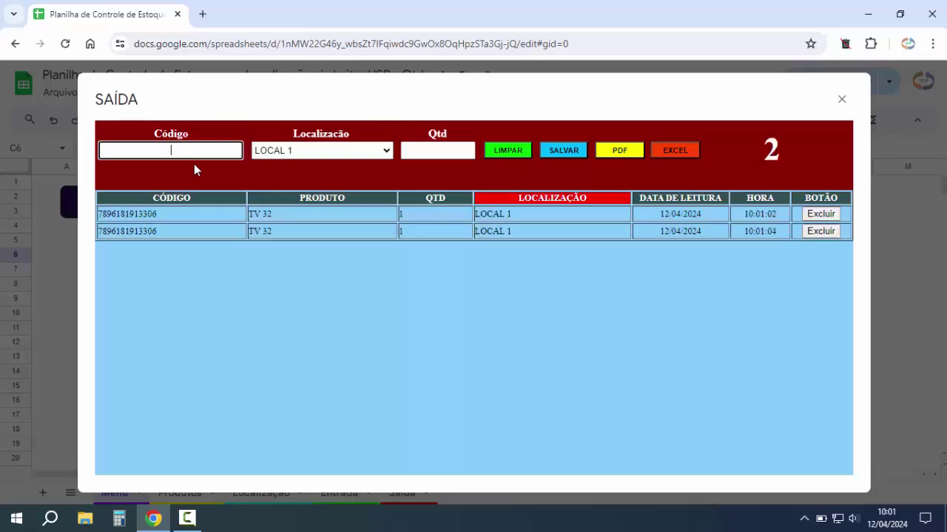
{"action": "type", "text": "7896181913306"}
{"action": "key", "text": "Return"}
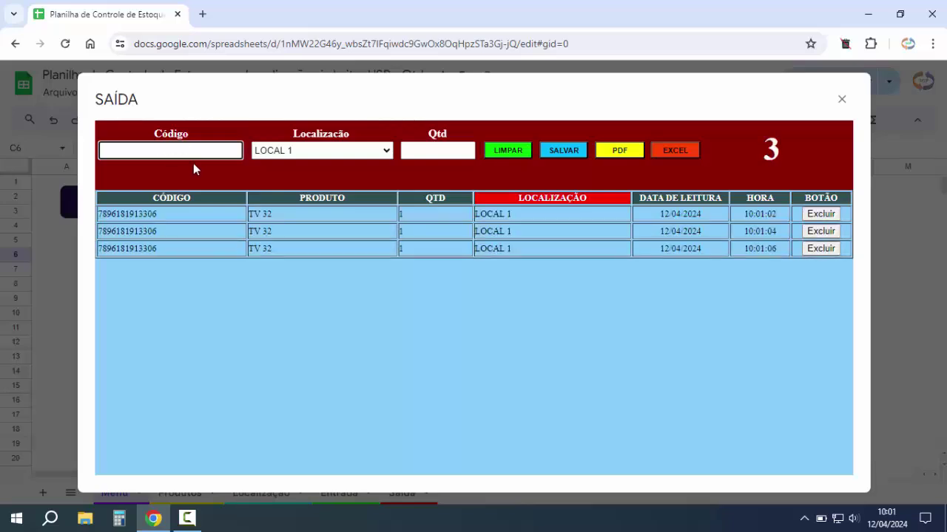
- Switch the exit location to LOCAL 2 and record four TV 32 exits
{"action": "left_click", "coordinate": [302, 215]}
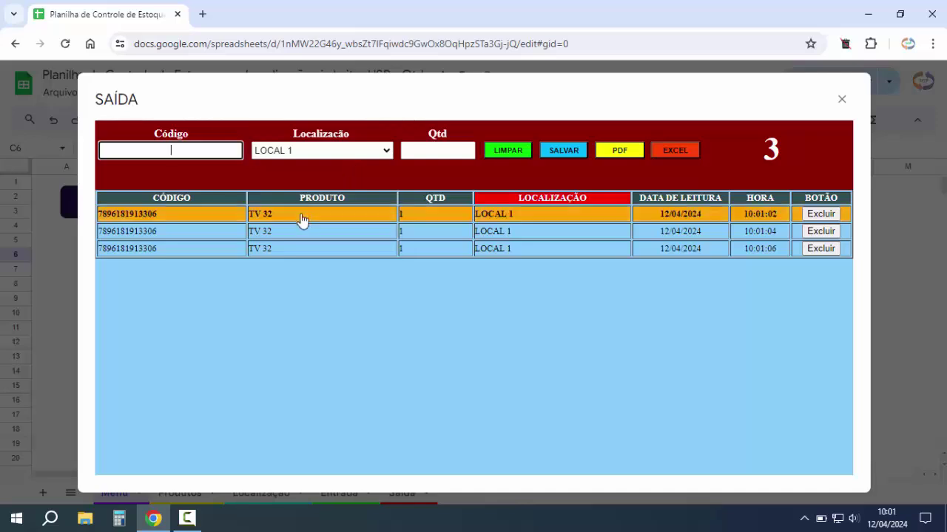
{"action": "left_click", "coordinate": [343, 152]}
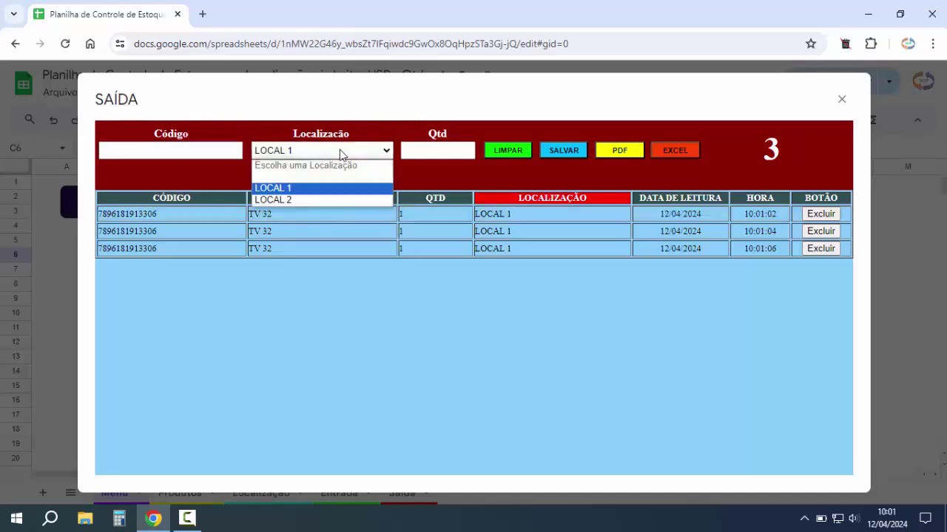
{"action": "left_click", "coordinate": [301, 200]}
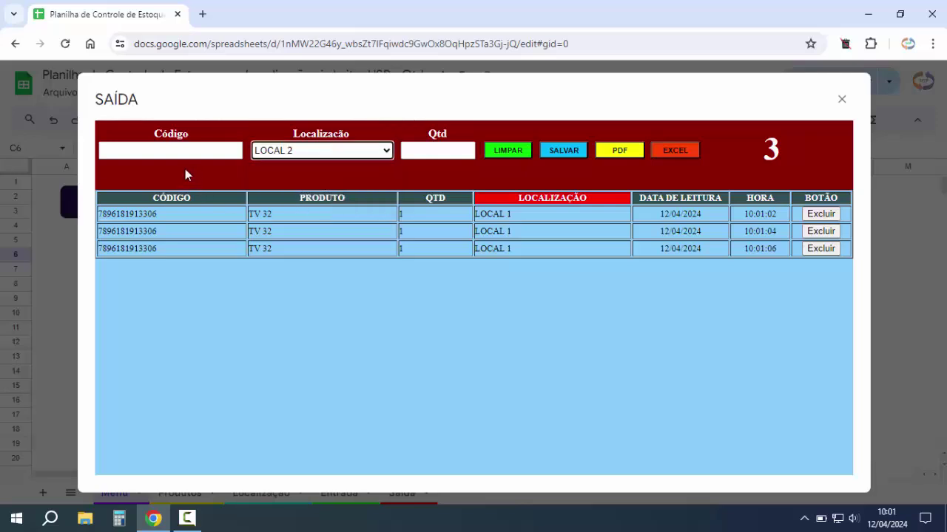
{"action": "left_click", "coordinate": [165, 153]}
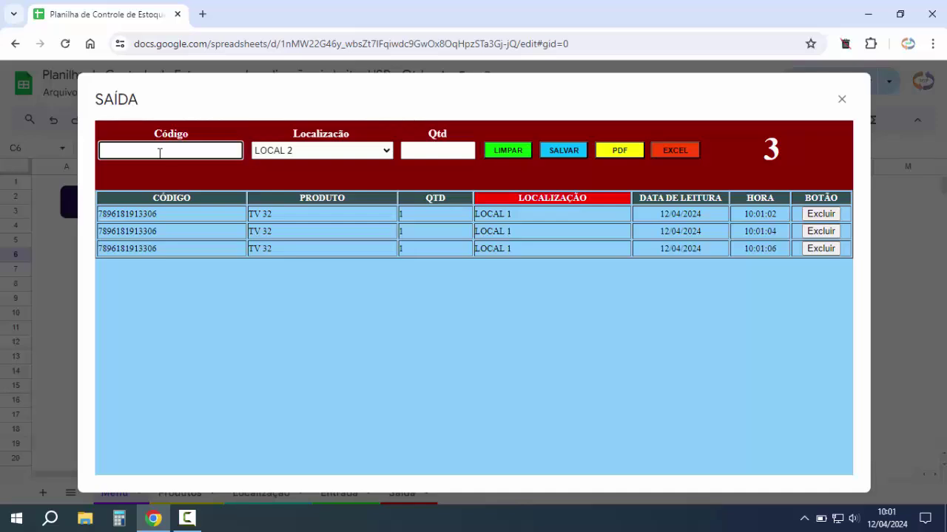
{"action": "type", "text": "7896181913306"}
{"action": "key", "text": "Return"}
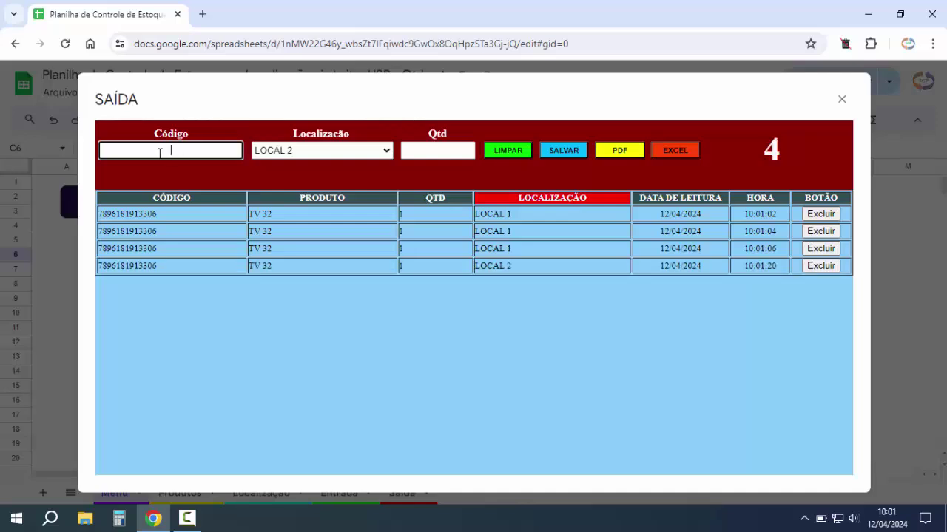
{"action": "type", "text": "7896181913306"}
{"action": "key", "text": "Return"}
{"action": "type", "text": "7896181913306"}
{"action": "key", "text": "Return"}
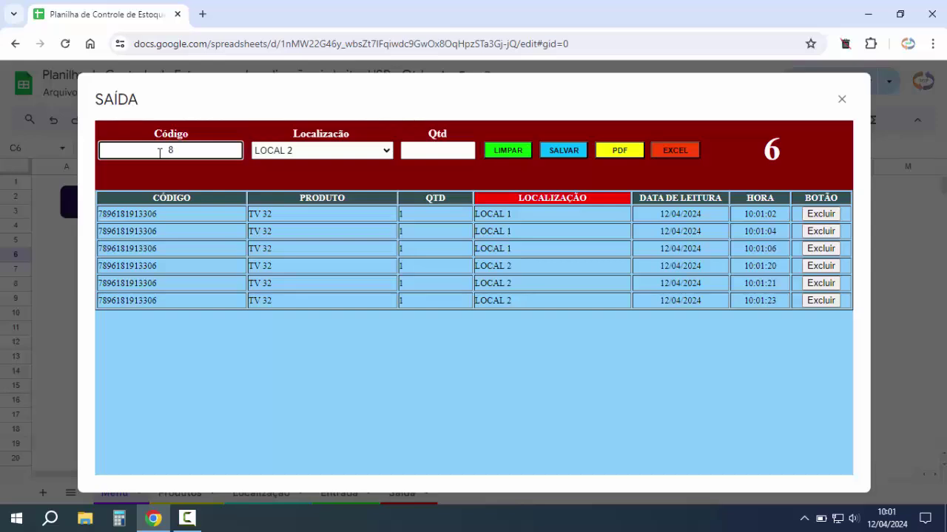
{"action": "type", "text": "7896181913306"}
{"action": "key", "text": "Return"}
- Attempt one more exit beyond the available balance and dismiss the balance warning
{"action": "type", "text": "6"}
{"action": "key", "text": "Return"}
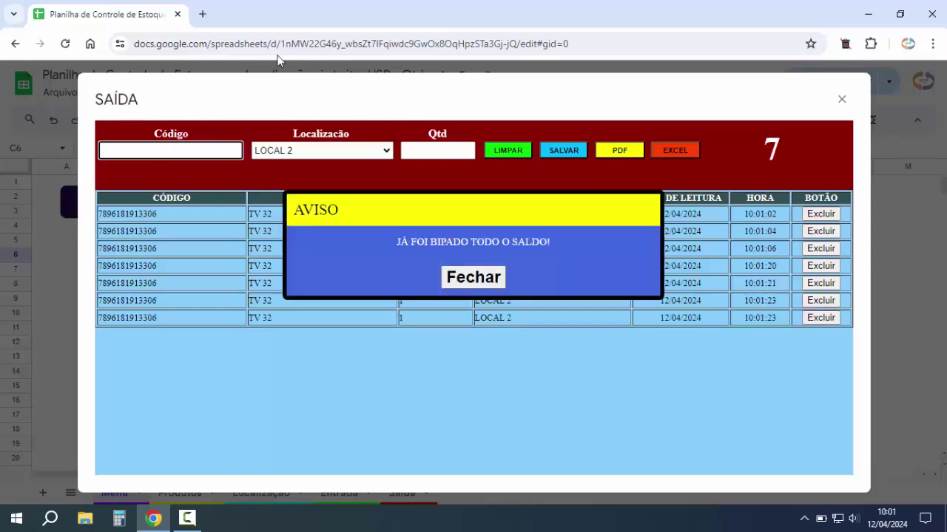
{"action": "left_click", "coordinate": [468, 286]}
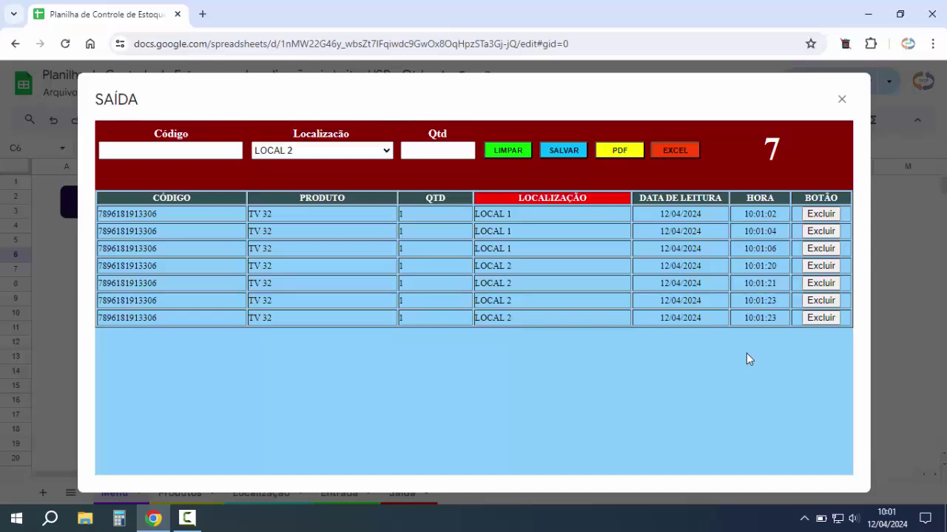
- Delete the surplus LOCAL 2 exit, save the six exits, and close the SAÍDA window
{"action": "left_click", "coordinate": [822, 319]}
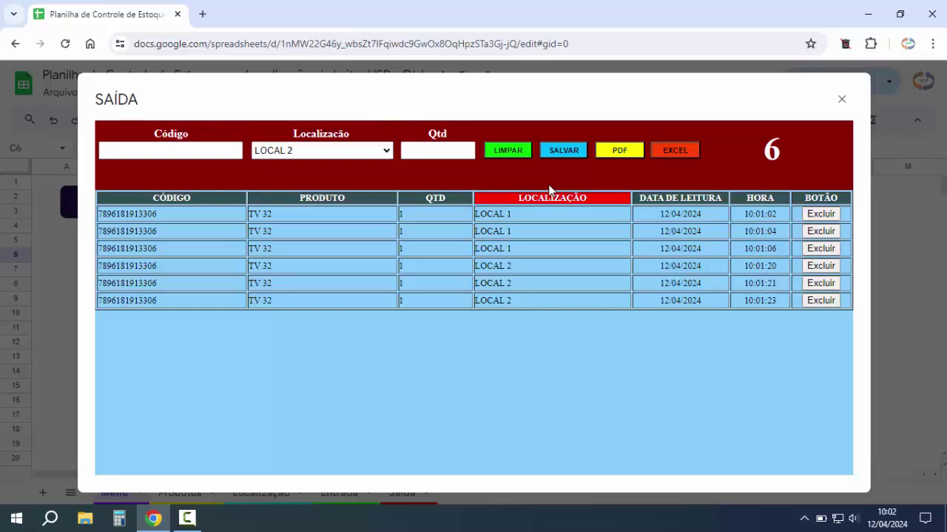
{"action": "left_click", "coordinate": [563, 152]}
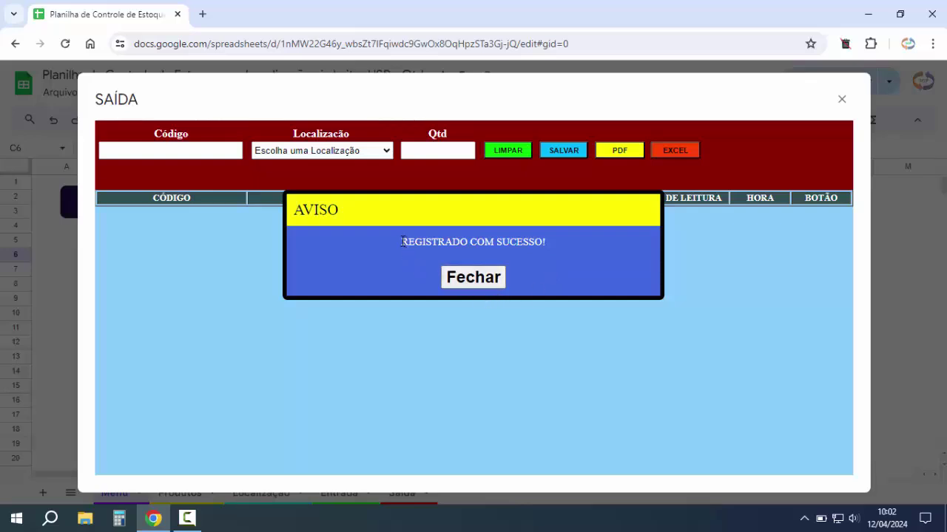
{"action": "left_click_drag", "start_coordinate": [401, 241], "coordinate": [551, 252]}
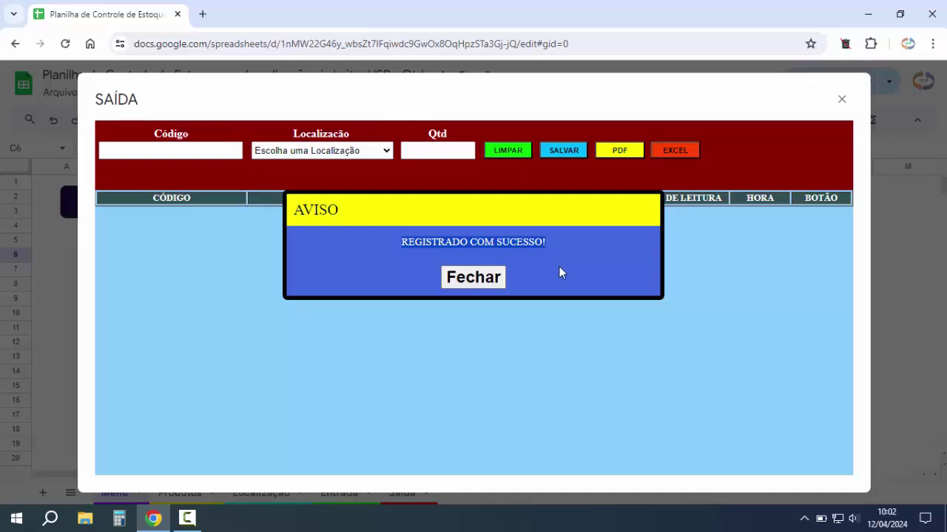
{"action": "left_click", "coordinate": [472, 285]}
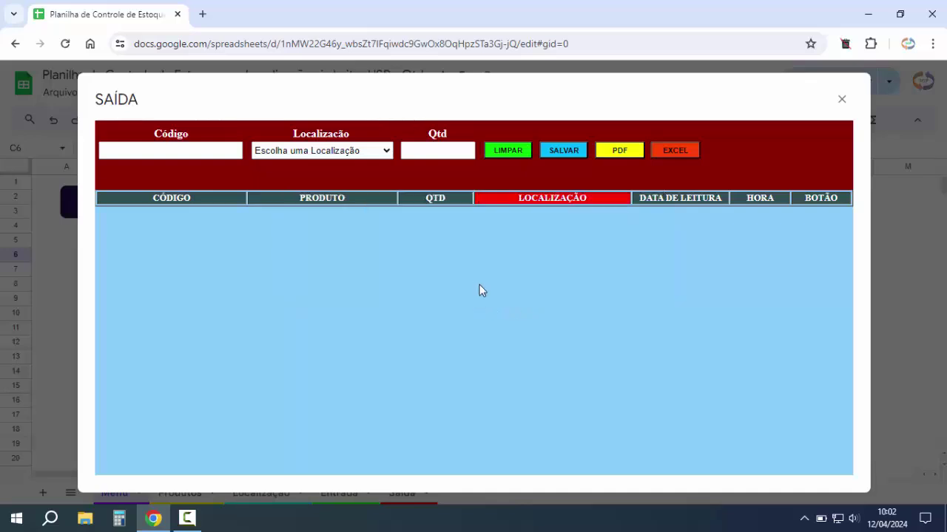
{"action": "left_click", "coordinate": [841, 99]}
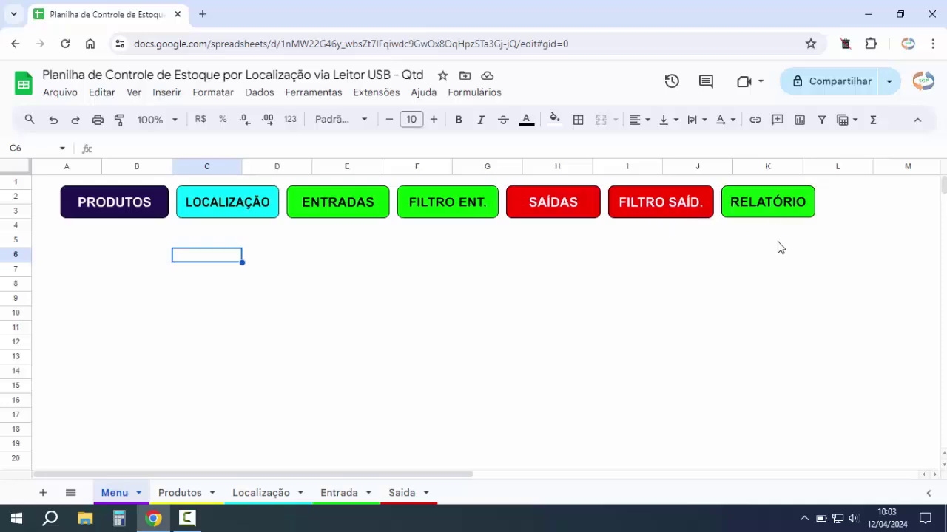
- Open the RELATÓRIO report and filter it to TV 32 across LOCAL 1 and LOCAL 2
{"action": "left_click", "coordinate": [771, 212]}
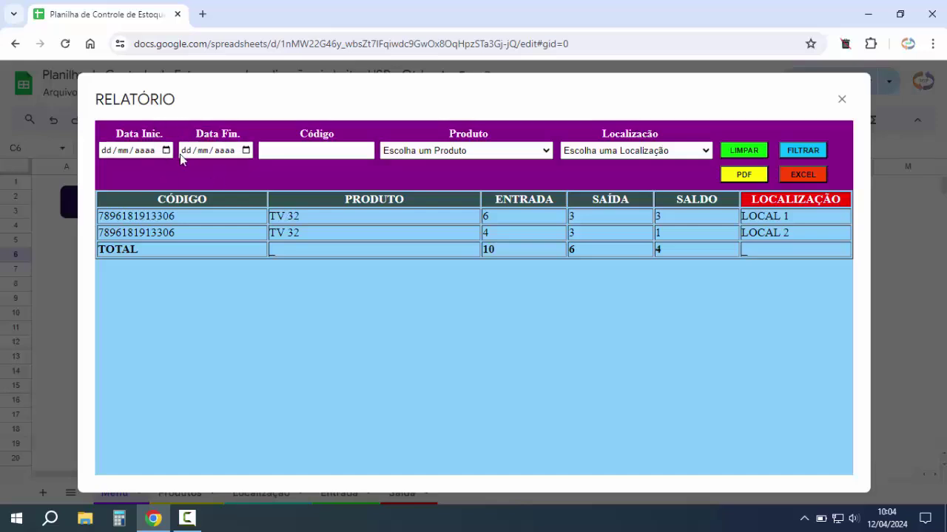
{"action": "left_click", "coordinate": [328, 151]}
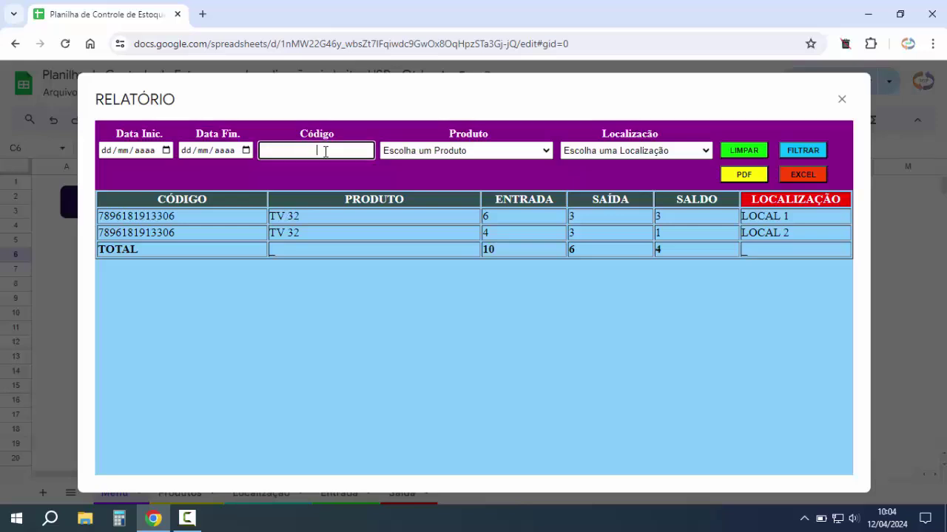
{"action": "left_click", "coordinate": [488, 151]}
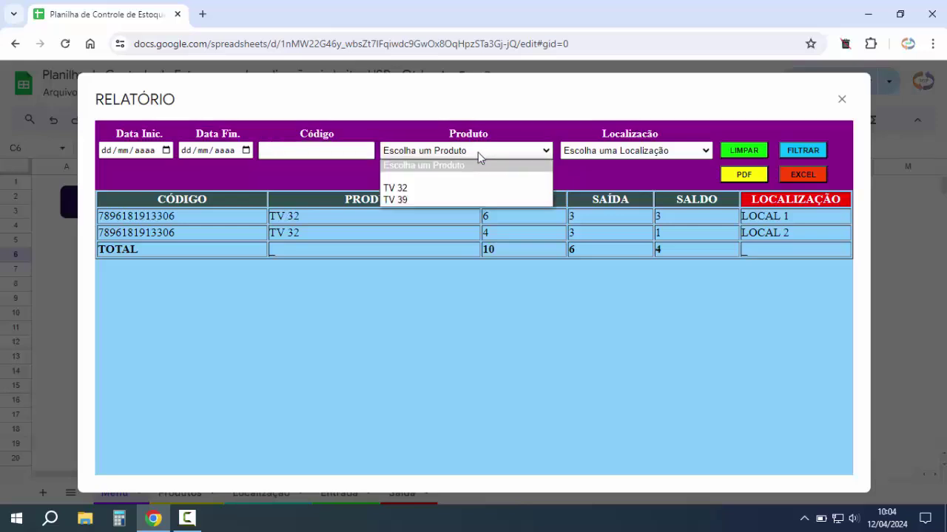
{"action": "left_click", "coordinate": [456, 185]}
{"action": "left_click", "coordinate": [629, 153]}
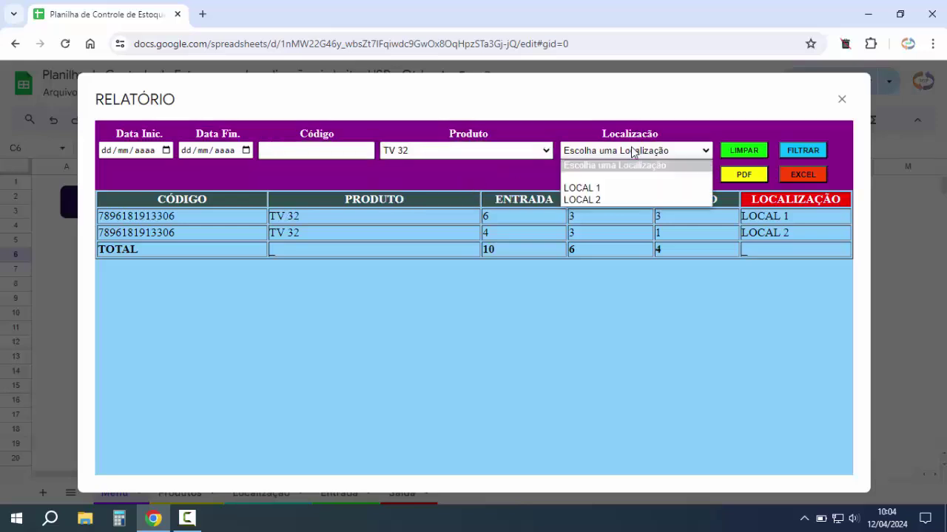
{"action": "left_click", "coordinate": [605, 189]}
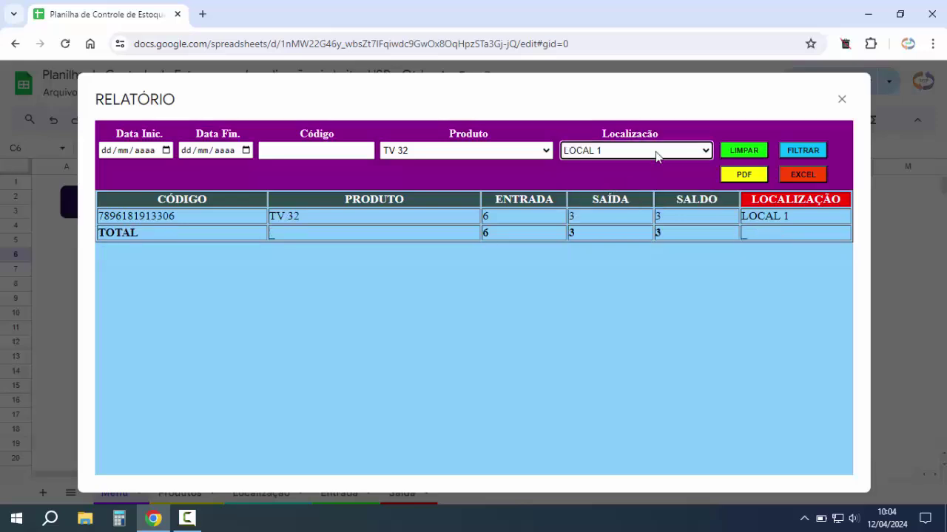
{"action": "left_click", "coordinate": [654, 152]}
{"action": "left_click", "coordinate": [604, 177]}
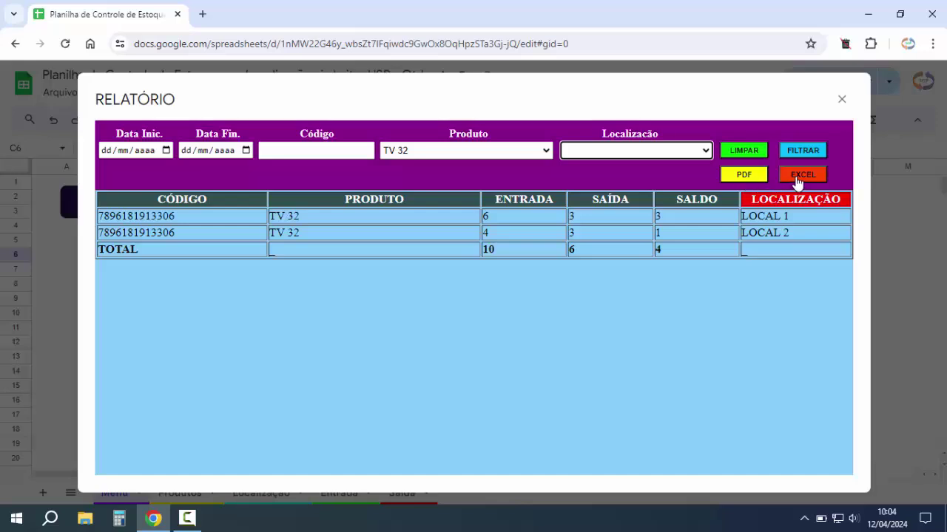
{"action": "left_click", "coordinate": [743, 177]}
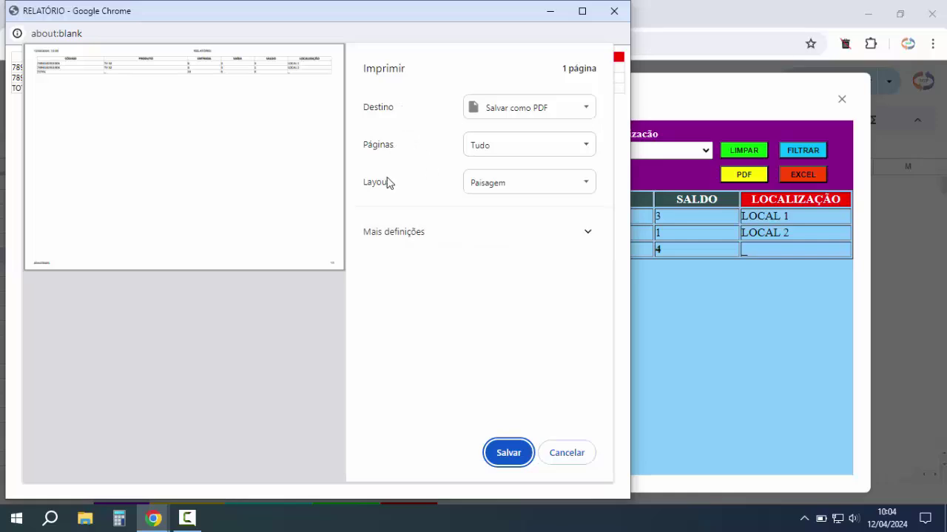
{"action": "left_click", "coordinate": [584, 238]}
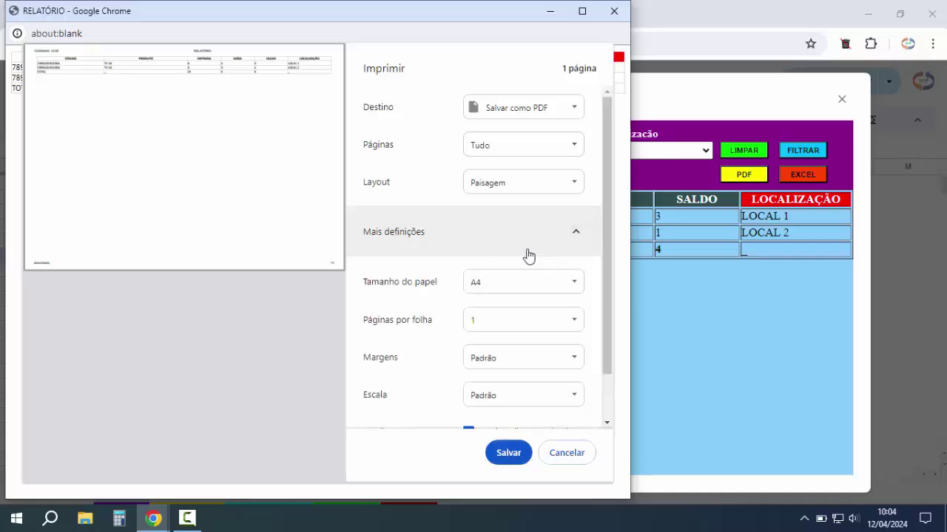
{"action": "scroll", "coordinate": [518, 256], "scroll_direction": "down", "scroll_amount": 2}
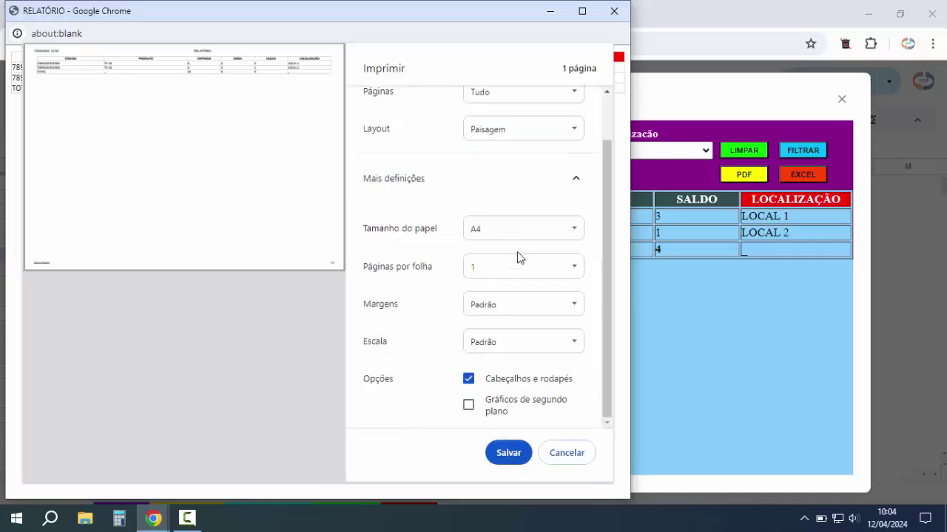
{"action": "left_click", "coordinate": [566, 455]}
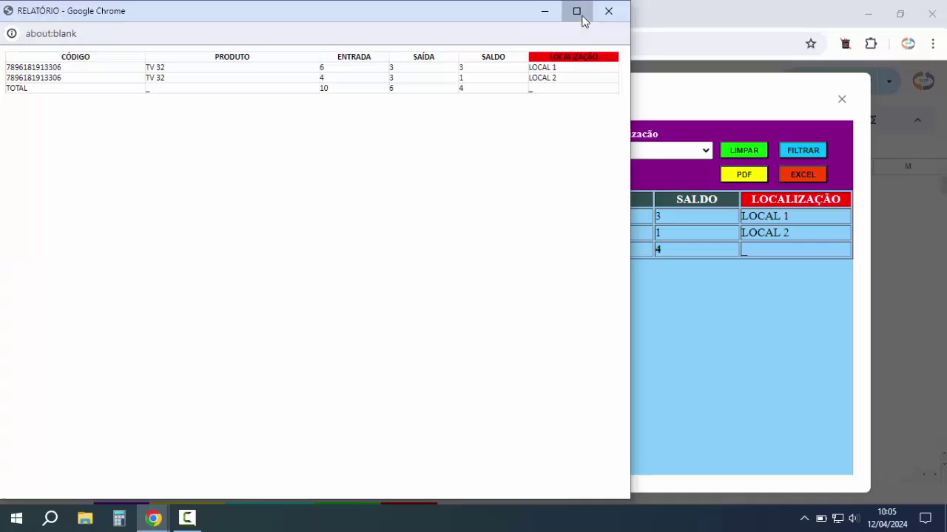
{"action": "left_click", "coordinate": [582, 12]}
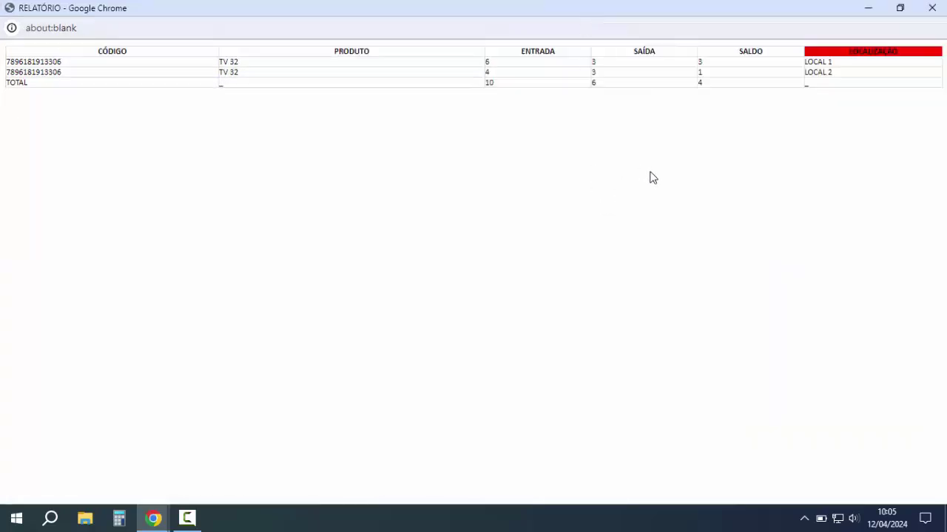
{"action": "left_click", "coordinate": [932, 12]}
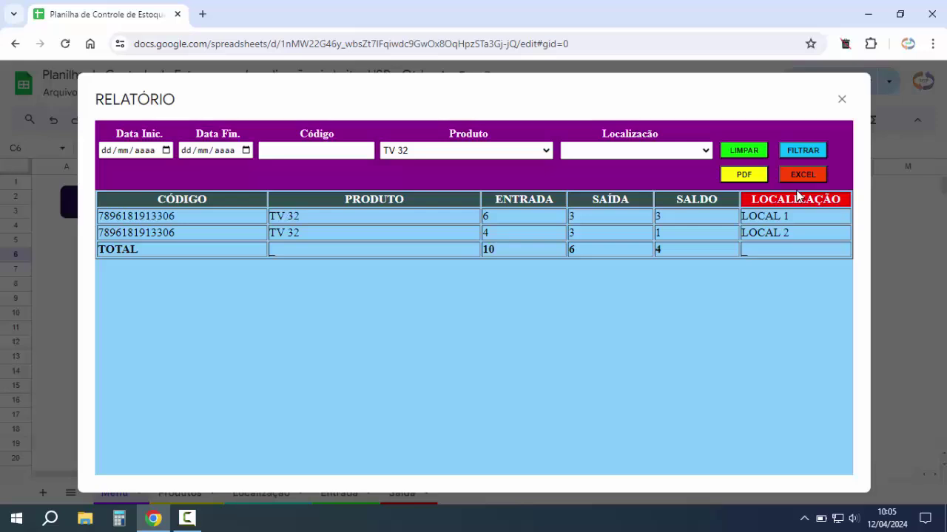
- Export the report to Excel and open the downloaded 'Dados Relatório (1).xls'
{"action": "left_click", "coordinate": [801, 177]}
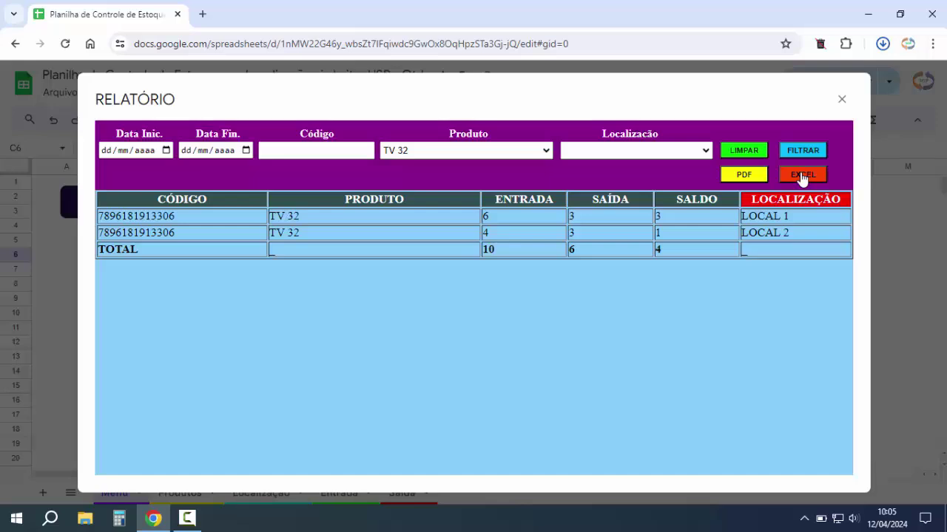
{"action": "mouse_move", "coordinate": [771, 96]}
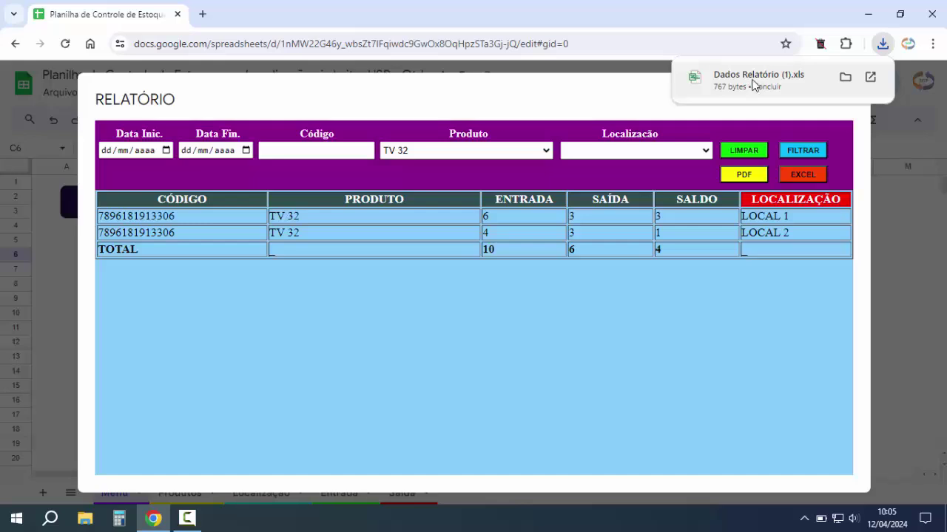
{"action": "left_click", "coordinate": [753, 84]}
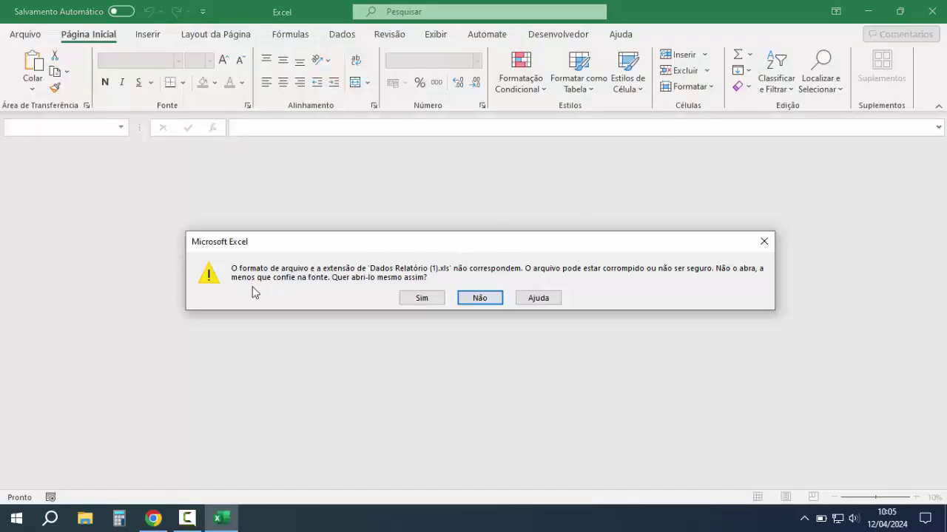
- Open the Dados Relatório (1) workbook despite the format warning and inspect the product code in A2
{"action": "left_click", "coordinate": [419, 299]}
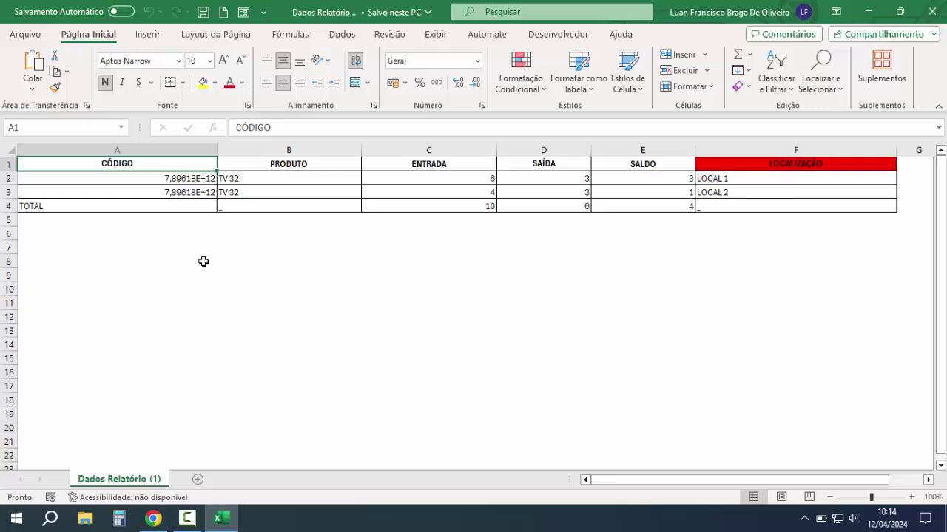
{"action": "left_click", "coordinate": [162, 179]}
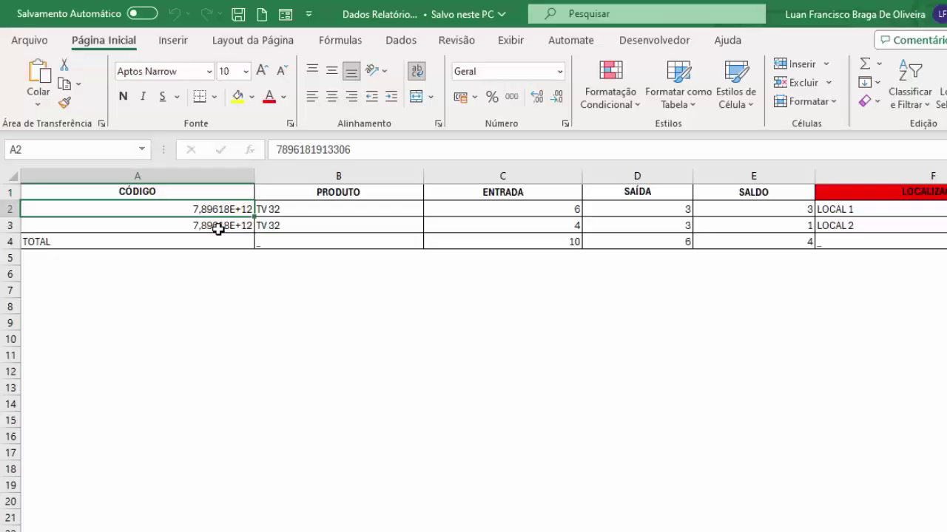
- Convert column A to Texto with Texto para Colunas so product codes display in full
{"action": "left_click", "coordinate": [161, 174]}
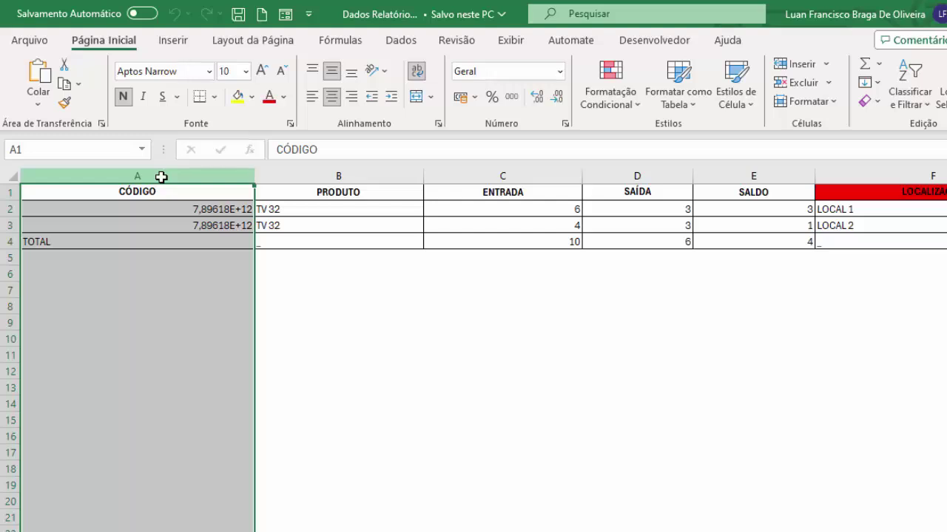
{"action": "left_click", "coordinate": [388, 43]}
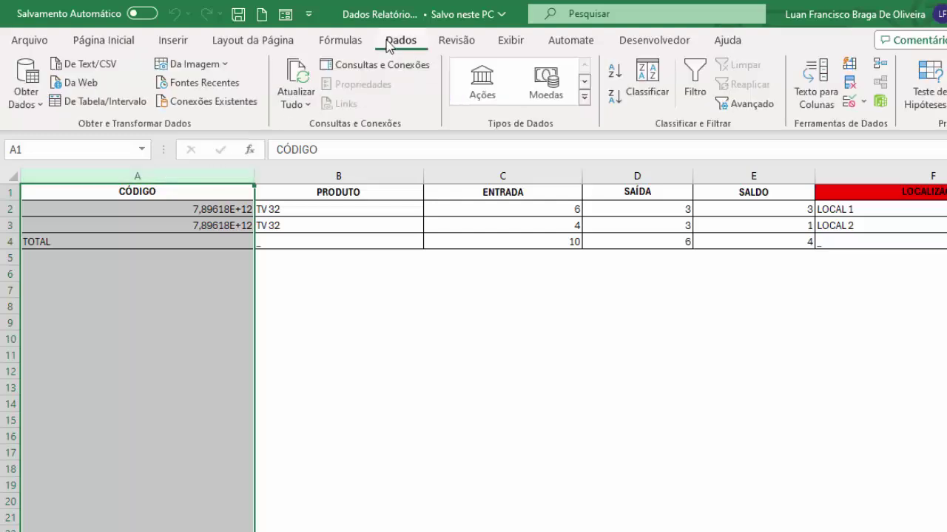
{"action": "left_click", "coordinate": [817, 100]}
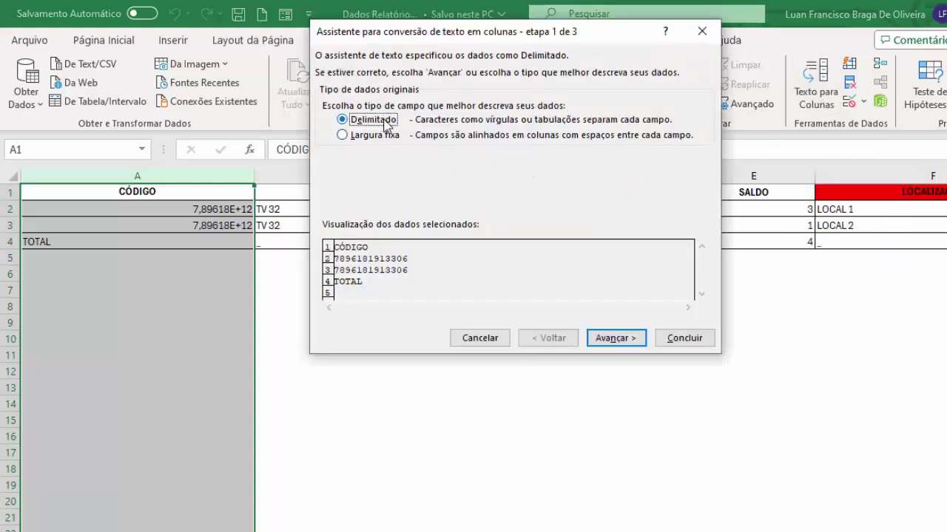
{"action": "left_click", "coordinate": [617, 342]}
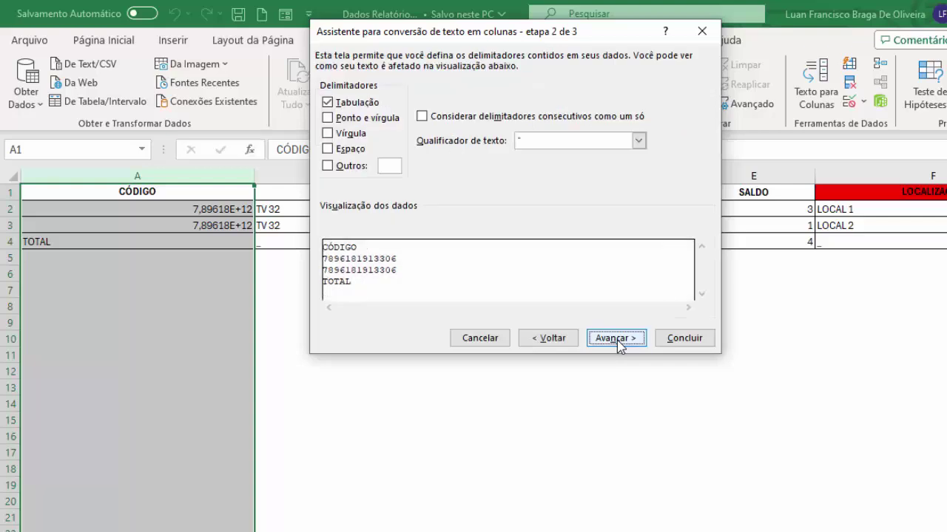
{"action": "left_click", "coordinate": [374, 104]}
{"action": "left_click", "coordinate": [378, 105]}
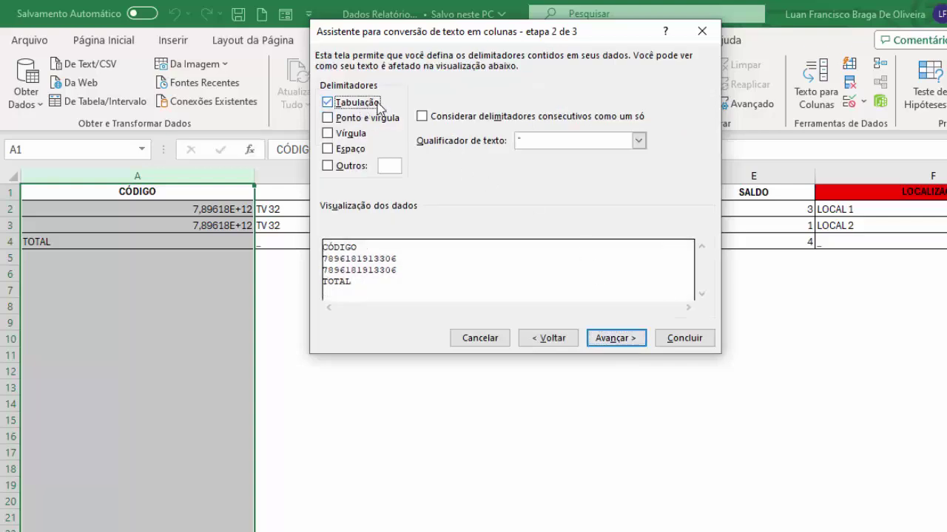
{"action": "left_click", "coordinate": [619, 338]}
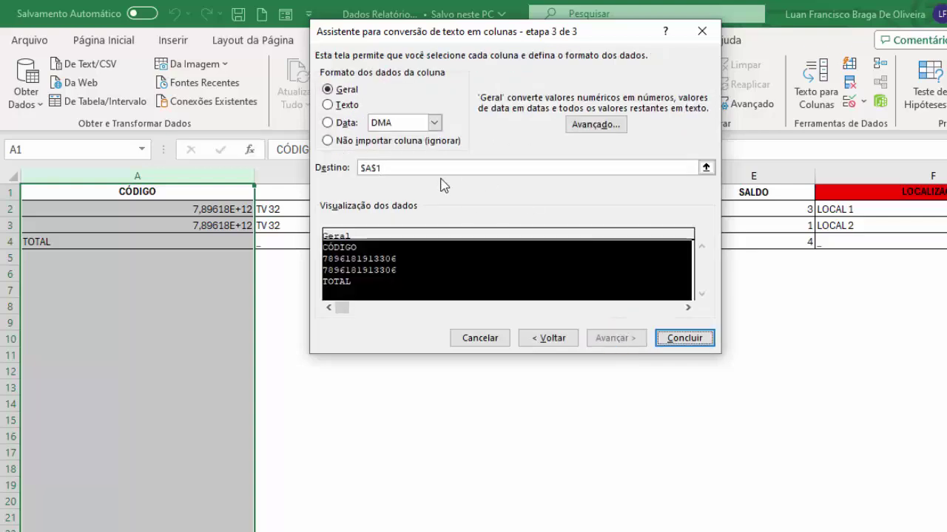
{"action": "left_click", "coordinate": [343, 105]}
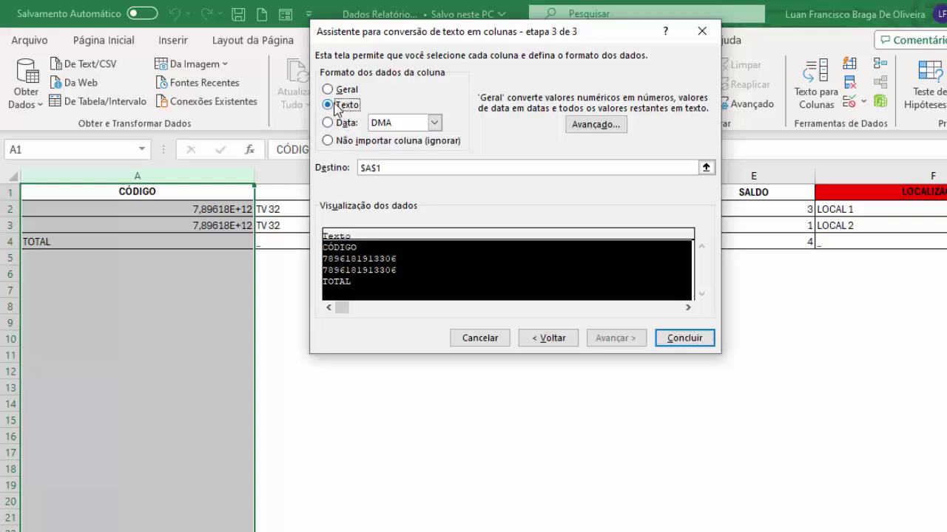
{"action": "left_click", "coordinate": [686, 339]}
{"action": "left_click", "coordinate": [99, 211]}
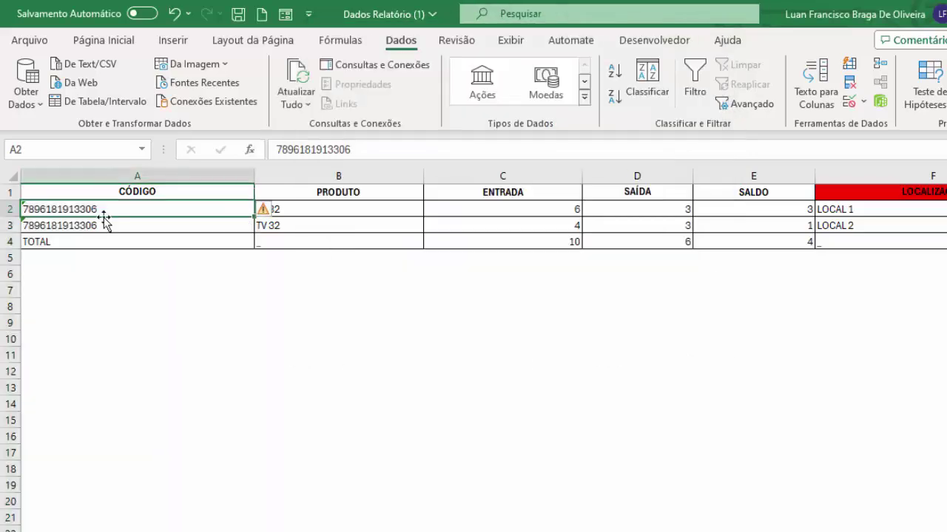
{"action": "left_click", "coordinate": [104, 223]}
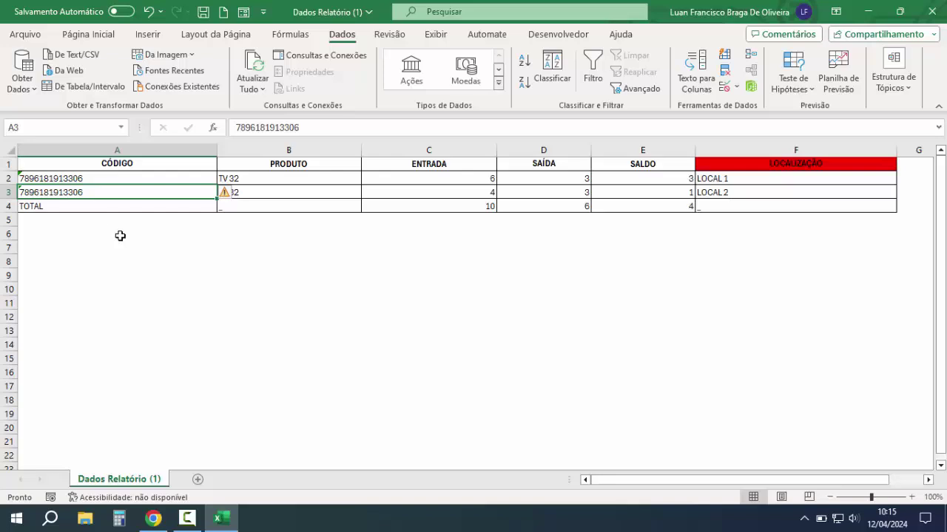
{"action": "left_click", "coordinate": [931, 11]}
- Close Excel without saving, reset RELATÓRIO with LIMPAR and FILTRAR, and close the dialog
{"action": "left_click", "coordinate": [491, 282]}
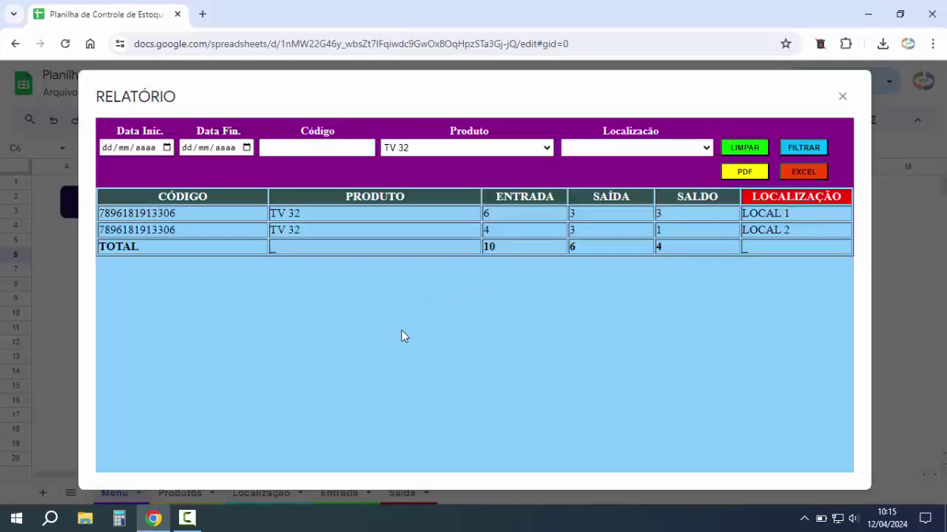
{"action": "left_click", "coordinate": [741, 151]}
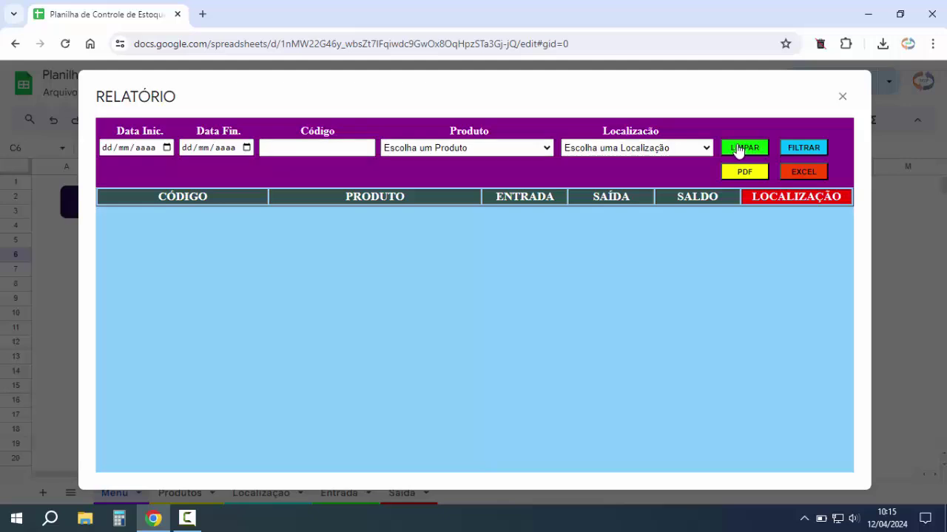
{"action": "left_click", "coordinate": [805, 151]}
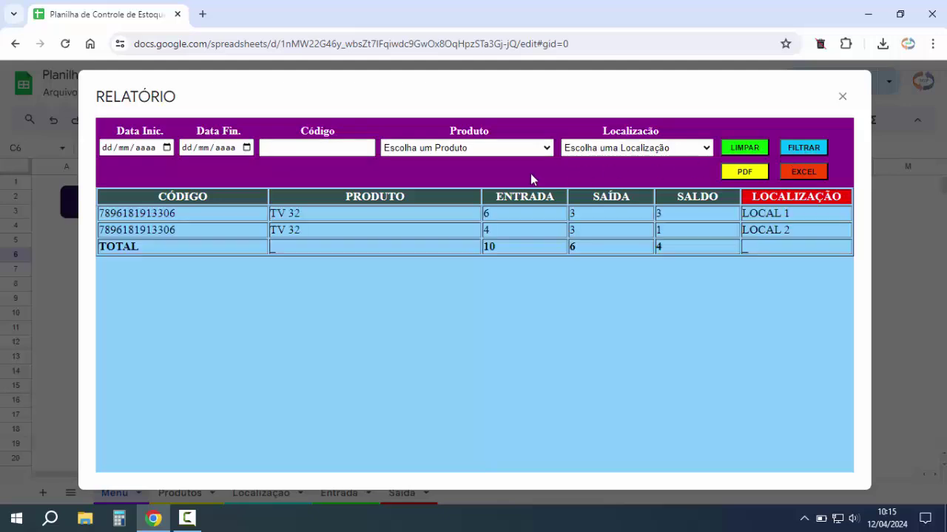
{"action": "left_click", "coordinate": [842, 98]}
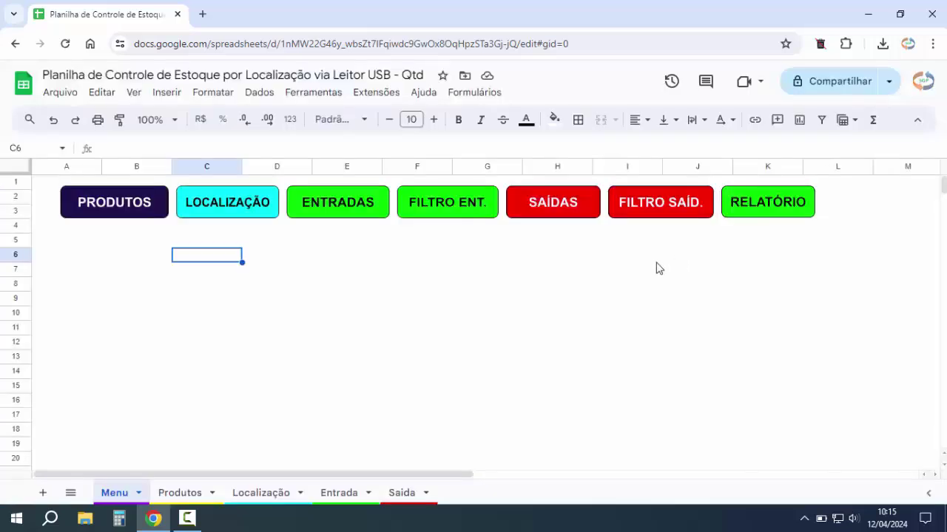
{"action": "left_click", "coordinate": [474, 94]}
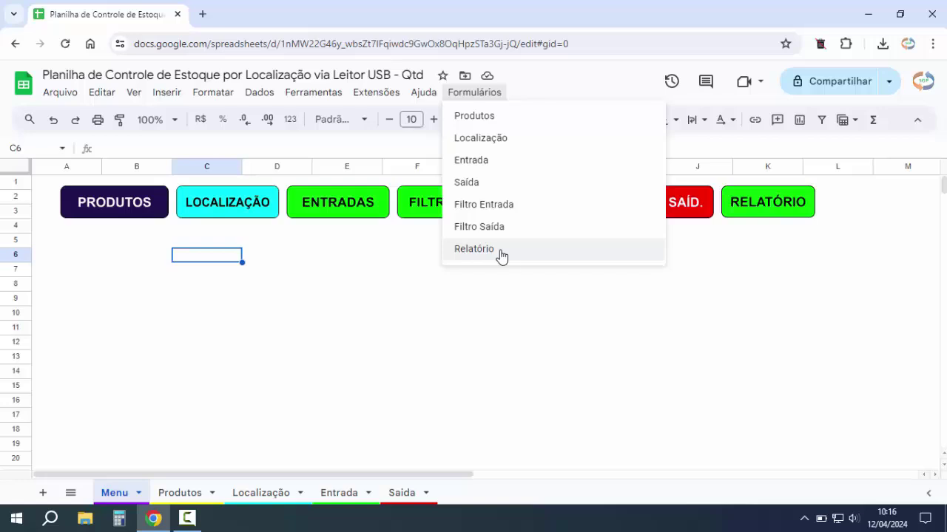
{"action": "left_click", "coordinate": [221, 259]}
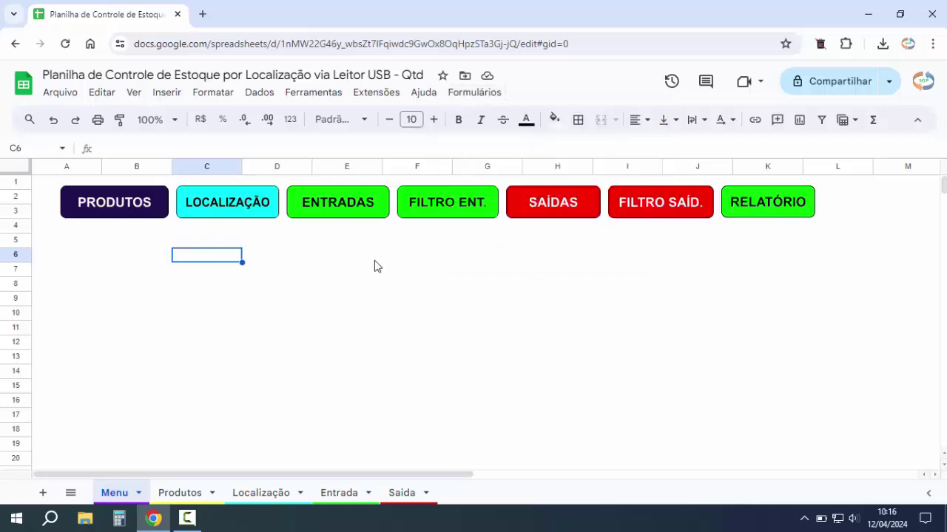